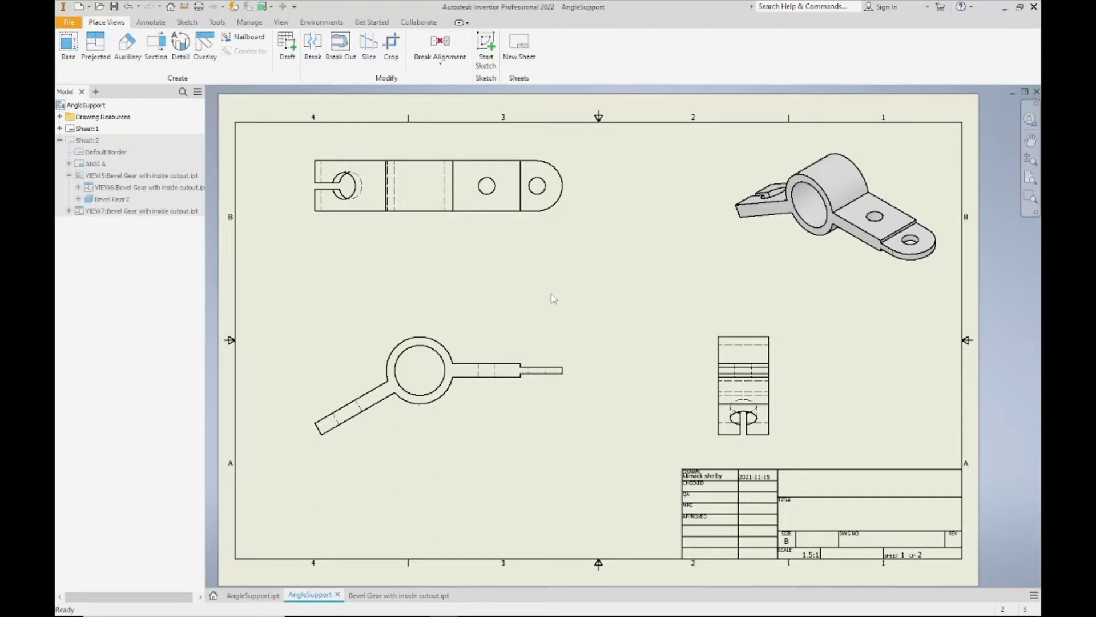
Examine the holes and hidden lines in the top view and compare them with the shaded isometric view
scroll(416, 167, "down", 3)
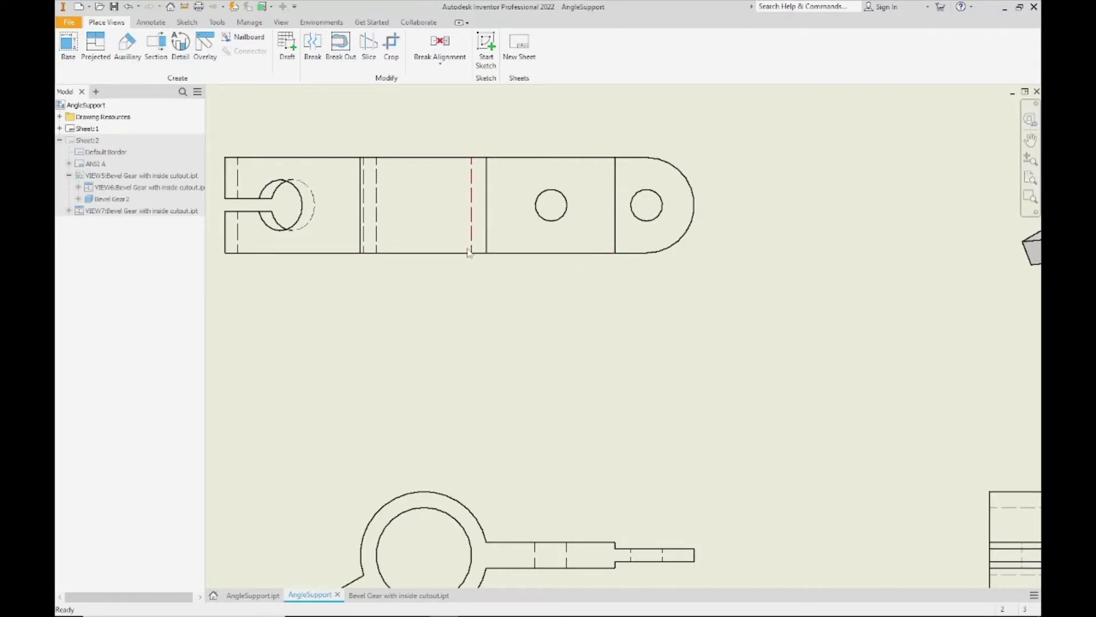
mouse_move(780, 308)
middle_mouse_down()
mouse_move(548, 308)
mouse_move(419, 326)
middle_mouse_up()
middle_click_drag(556, 286, 939, 304)
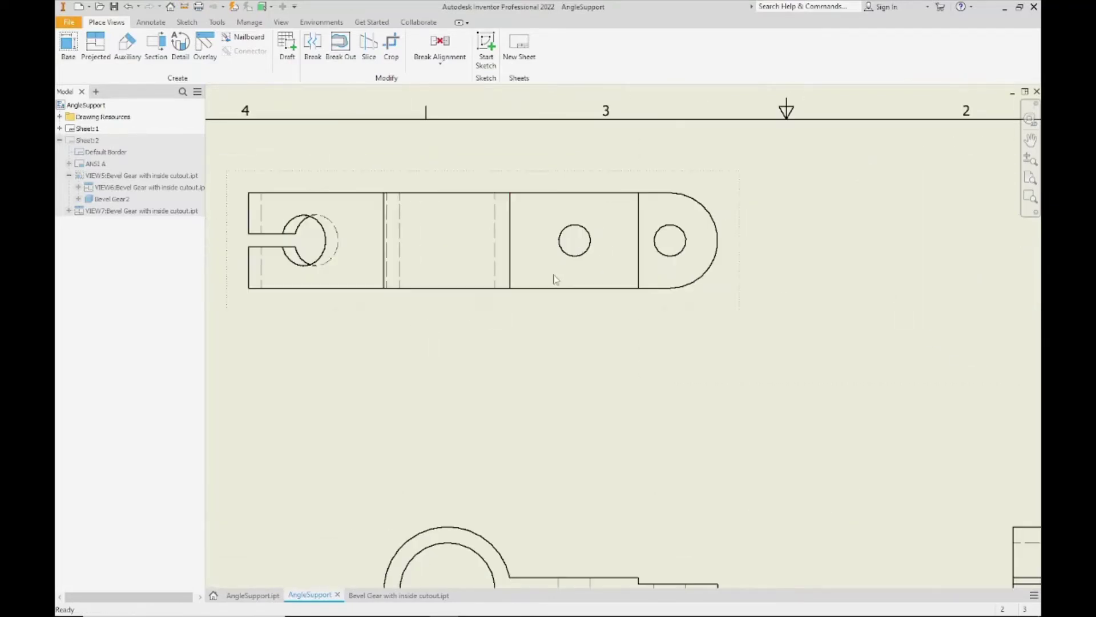
mouse_move(844, 326)
middle_mouse_down()
mouse_move(594, 326)
mouse_move(684, 325)
middle_mouse_up()
scroll(634, 323, "down", 2)
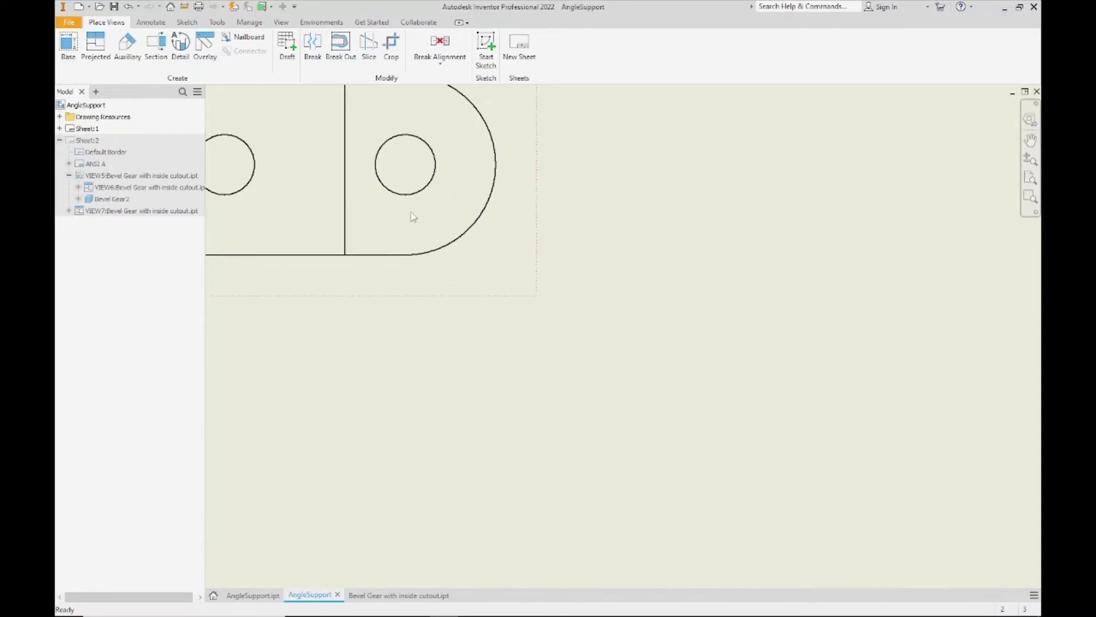
scroll(411, 217, "up", 3)
middle_click_drag(424, 241, 625, 334)
scroll(395, 269, "down", 4)
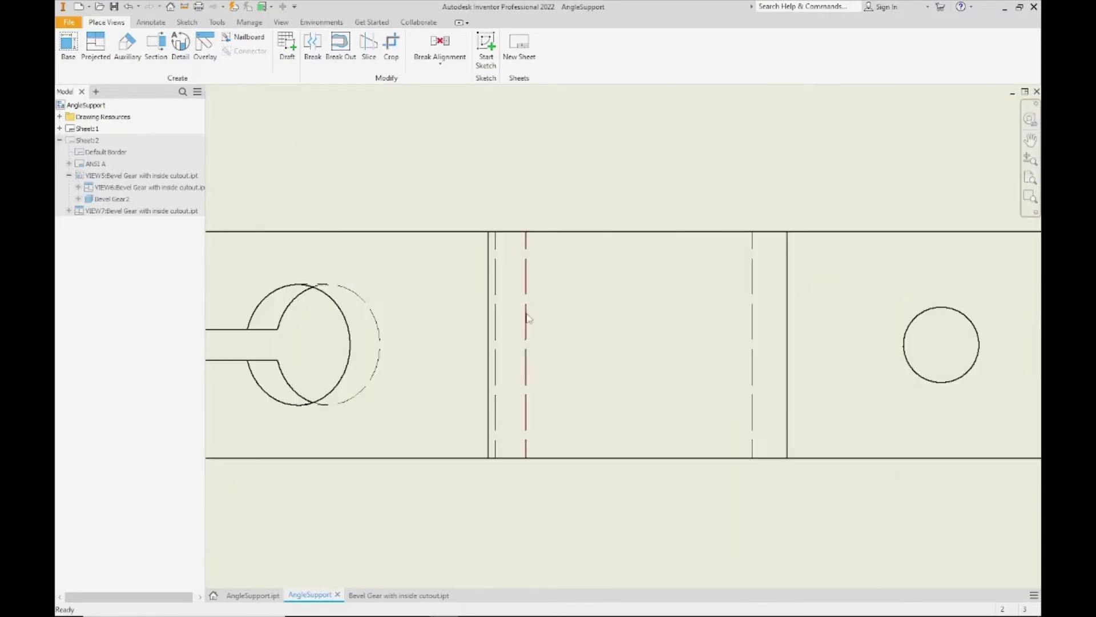
scroll(760, 313, "down", 4)
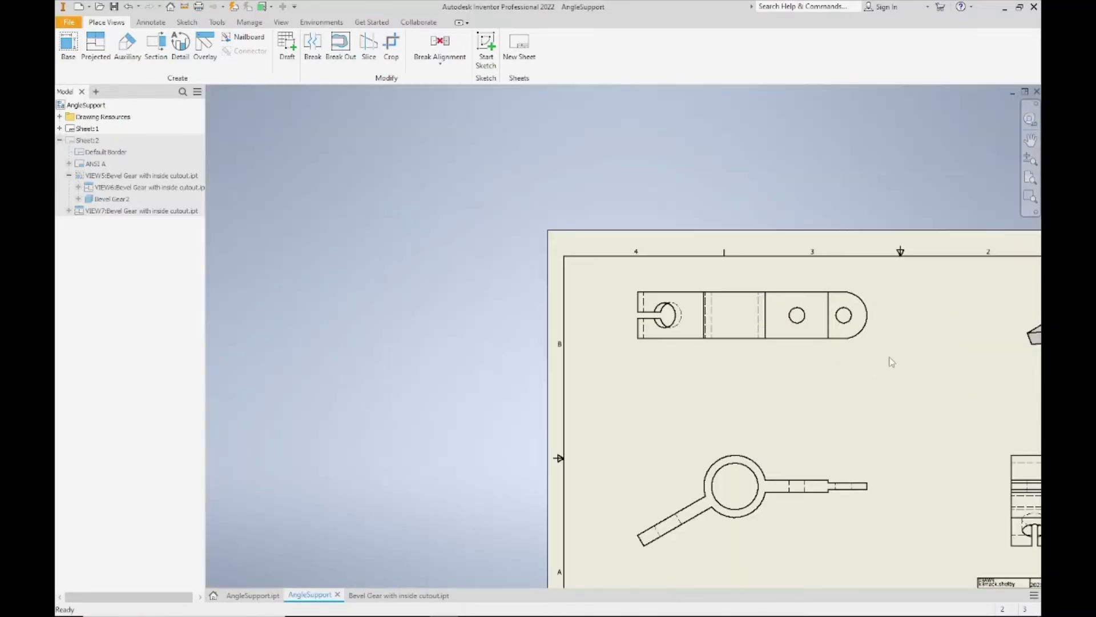
middle_click_drag(890, 358, 451, 345)
scroll(656, 324, "down", 2)
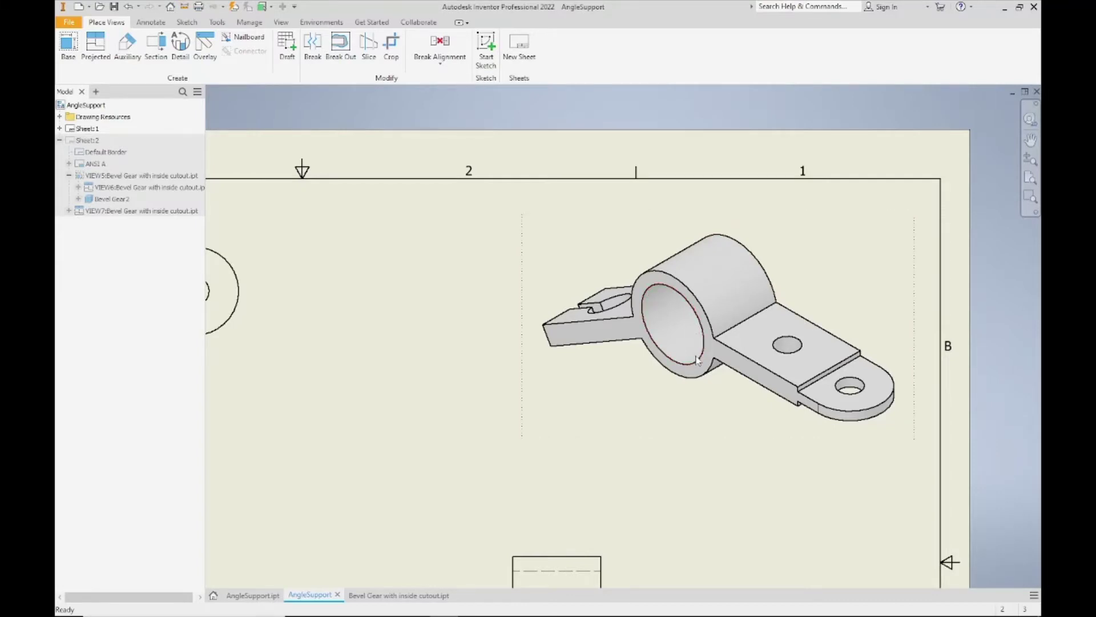
scroll(571, 358, "up", 5)
scroll(432, 314, "down", 3)
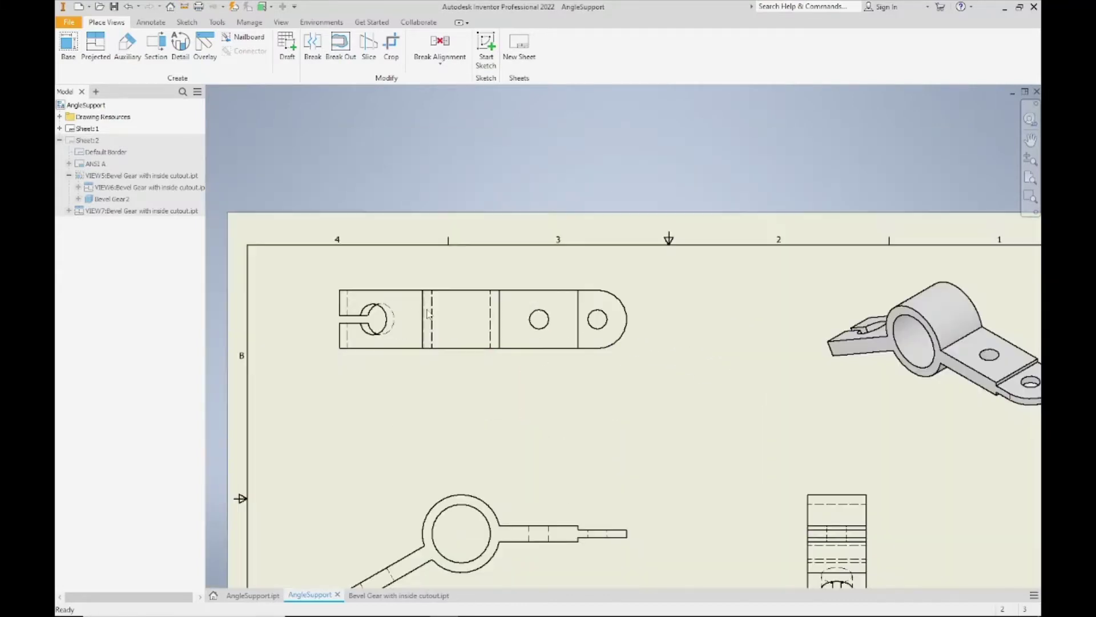
Examine the slotted hole on the angled arm, comparing its hidden edges in the top and front views
middle_click_drag(443, 375, 435, 299)
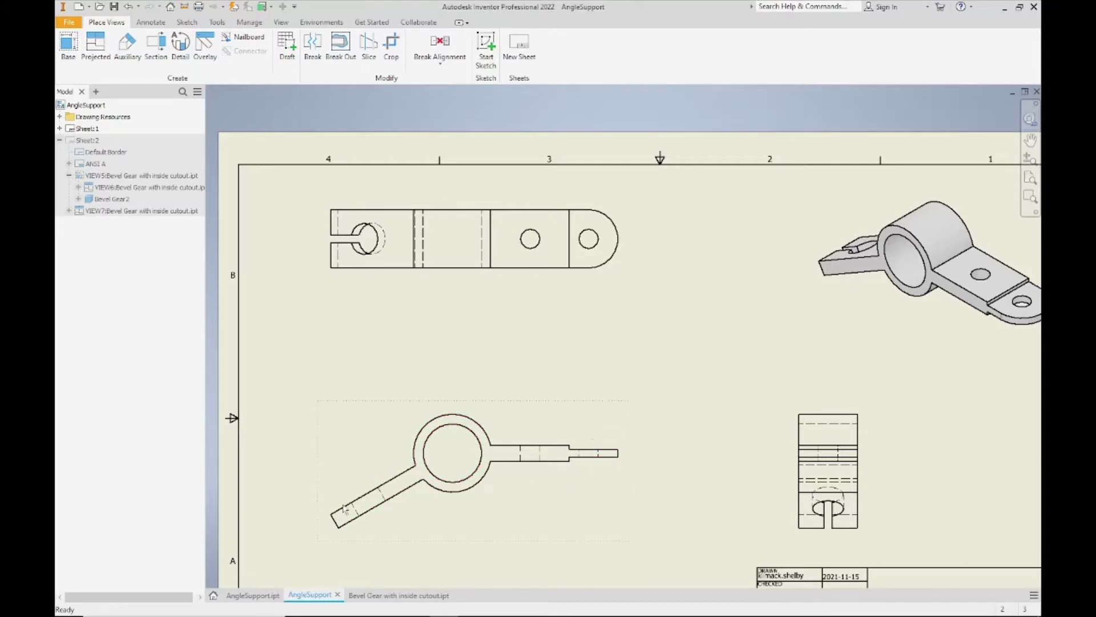
scroll(354, 231, "up", 1)
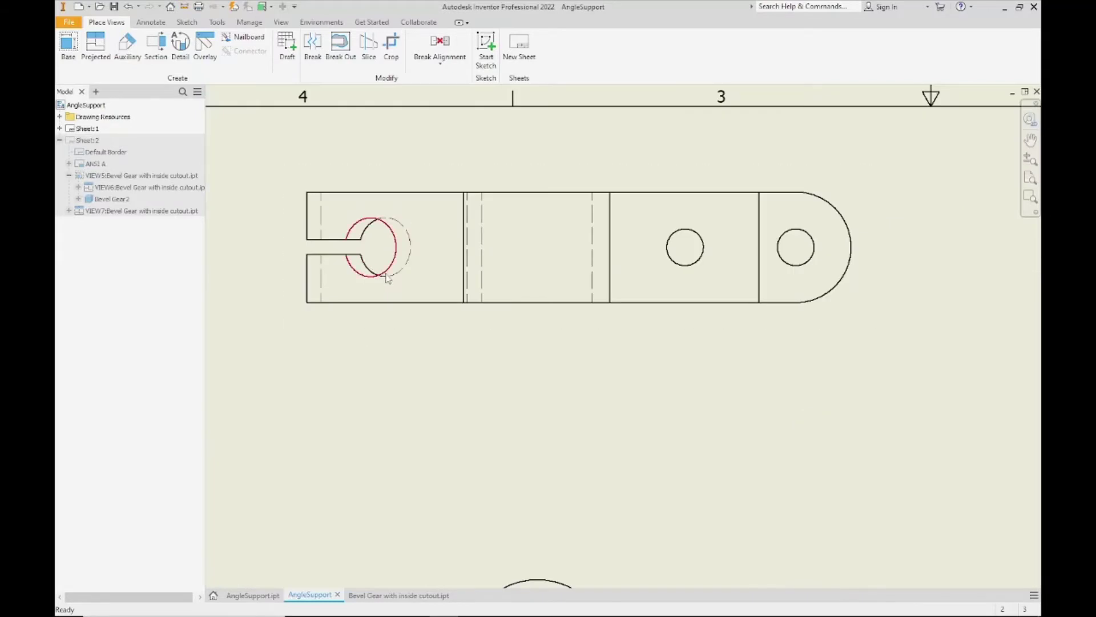
scroll(382, 268, "up", 2)
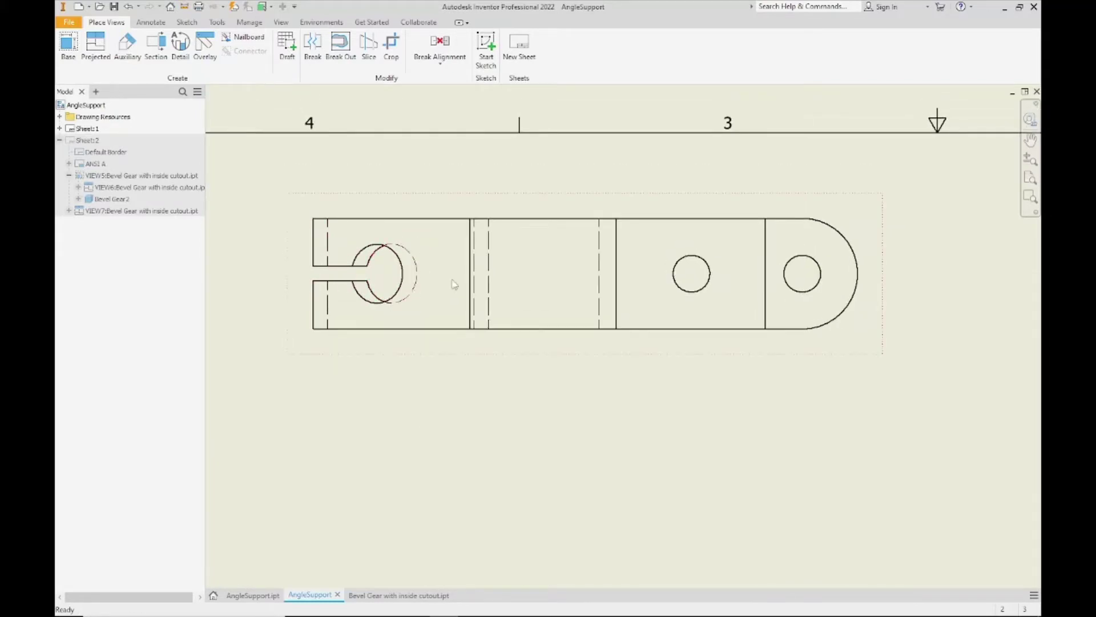
middle_click_drag(451, 264, 463, 281)
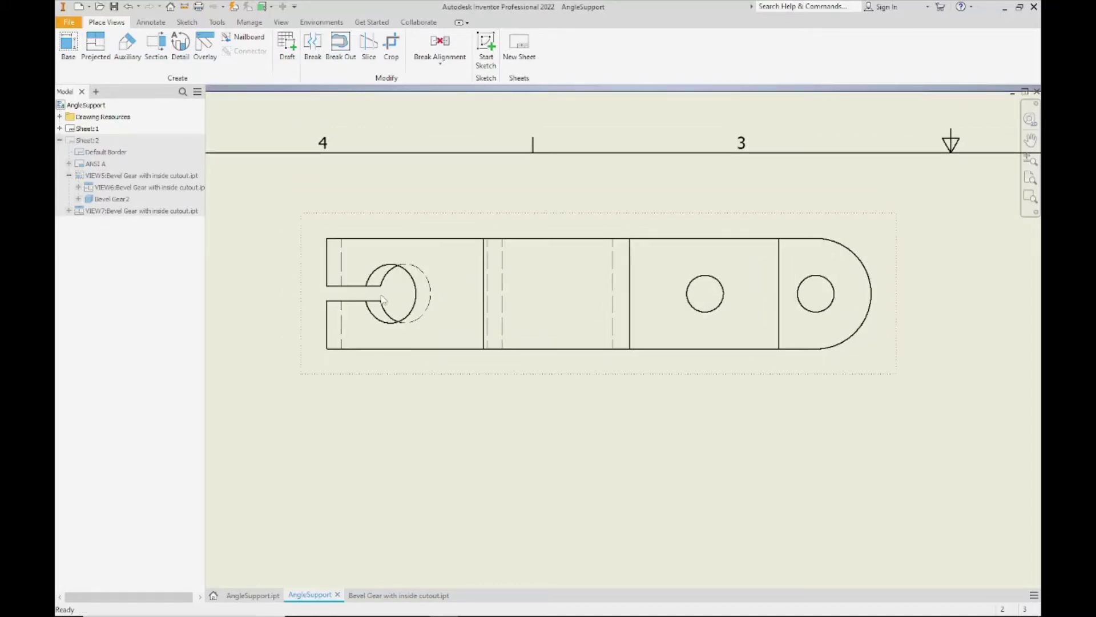
middle_click_drag(434, 271, 437, 280)
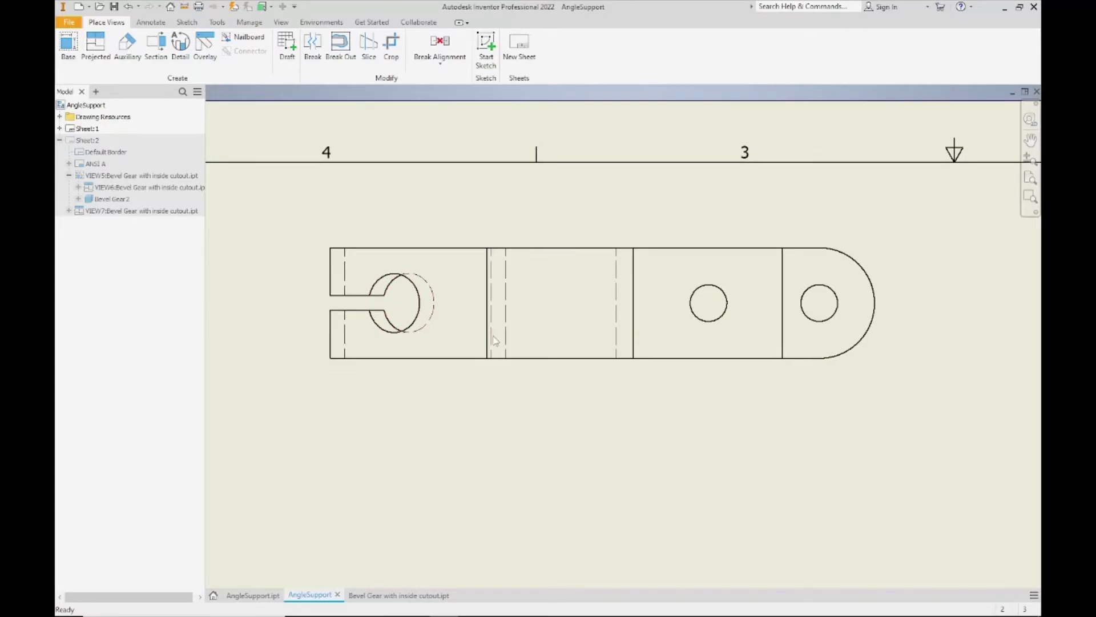
scroll(494, 341, "down", 3)
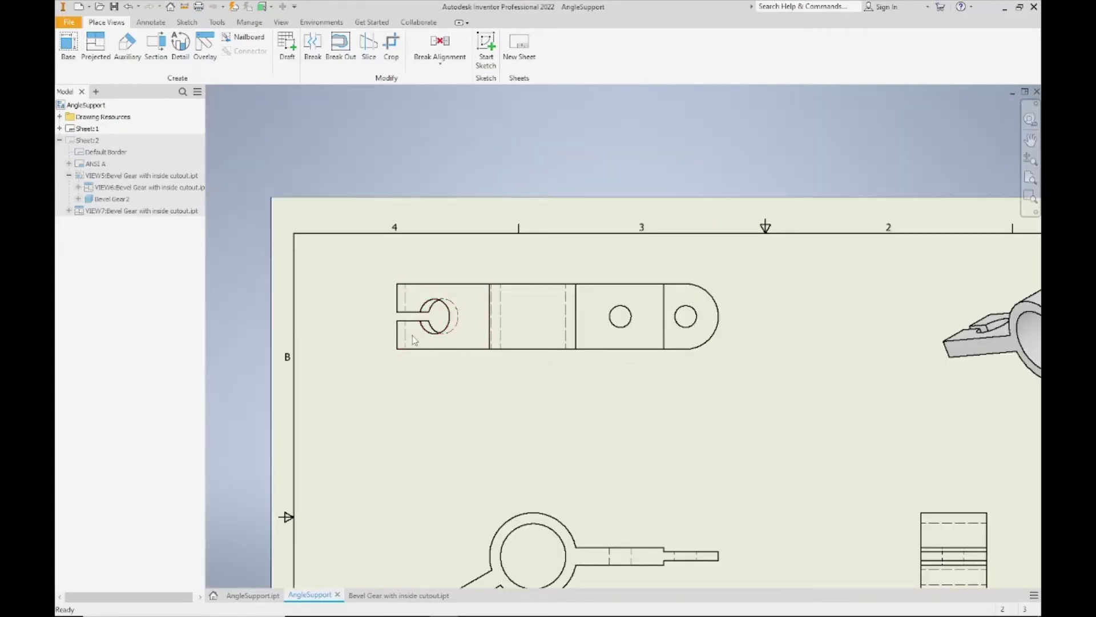
middle_click_drag(477, 421, 451, 290)
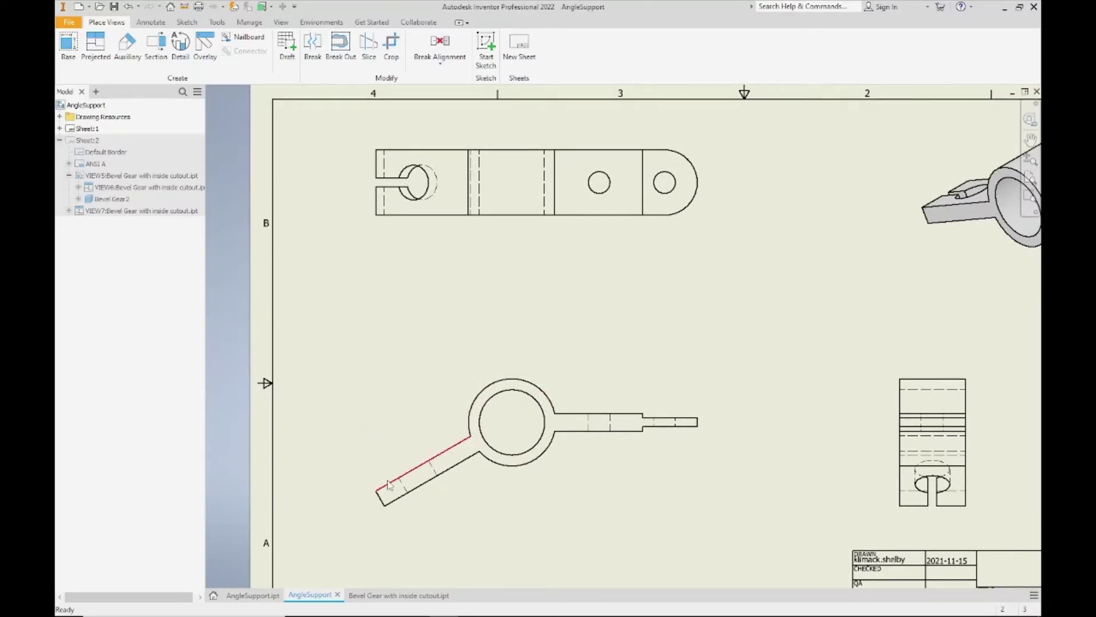
middle_click_drag(532, 239, 524, 304)
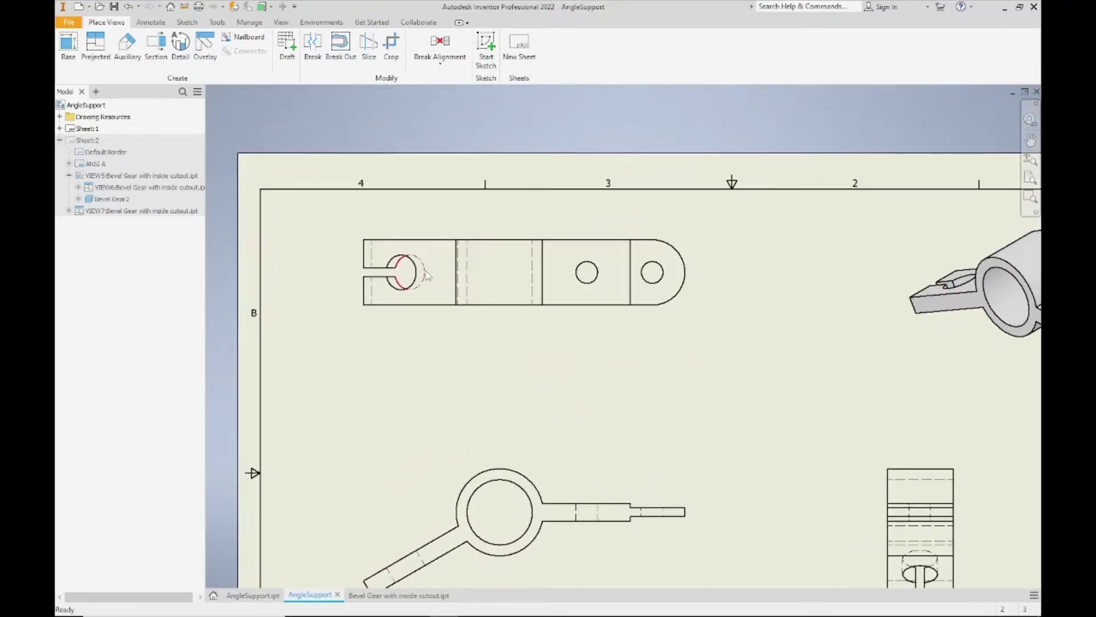
scroll(423, 274, "up", 3)
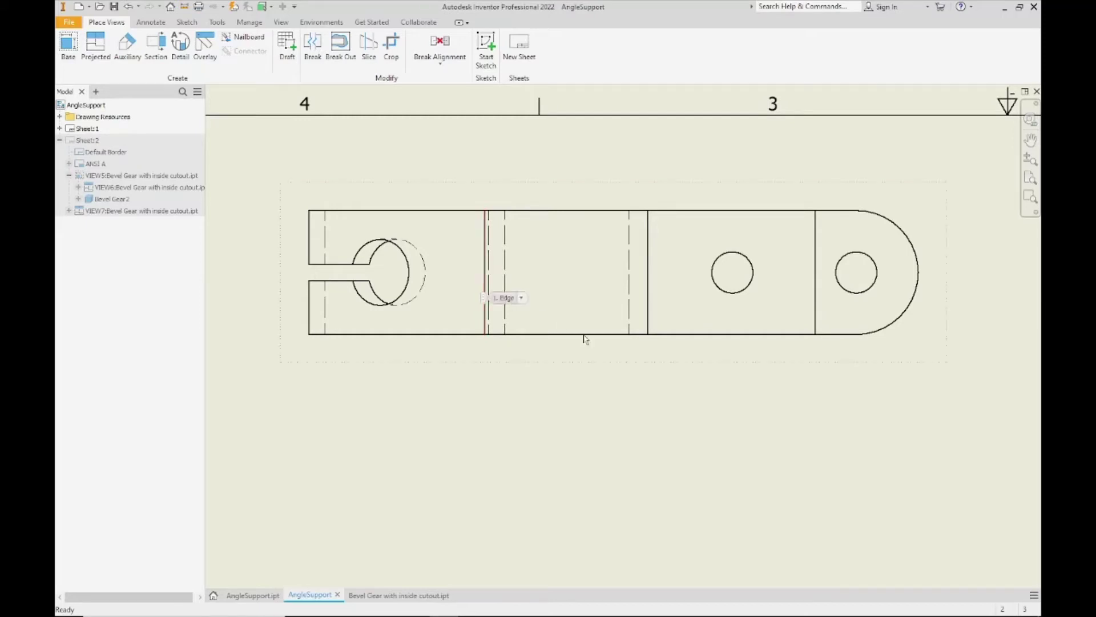
scroll(607, 351, "up", 3)
Examine the hidden lines in the side view and relate them to the holes and arms in the front view
mouse_move(833, 474)
middle_mouse_down()
mouse_move(579, 274)
mouse_move(472, 241)
middle_mouse_up()
scroll(737, 406, "up", 3)
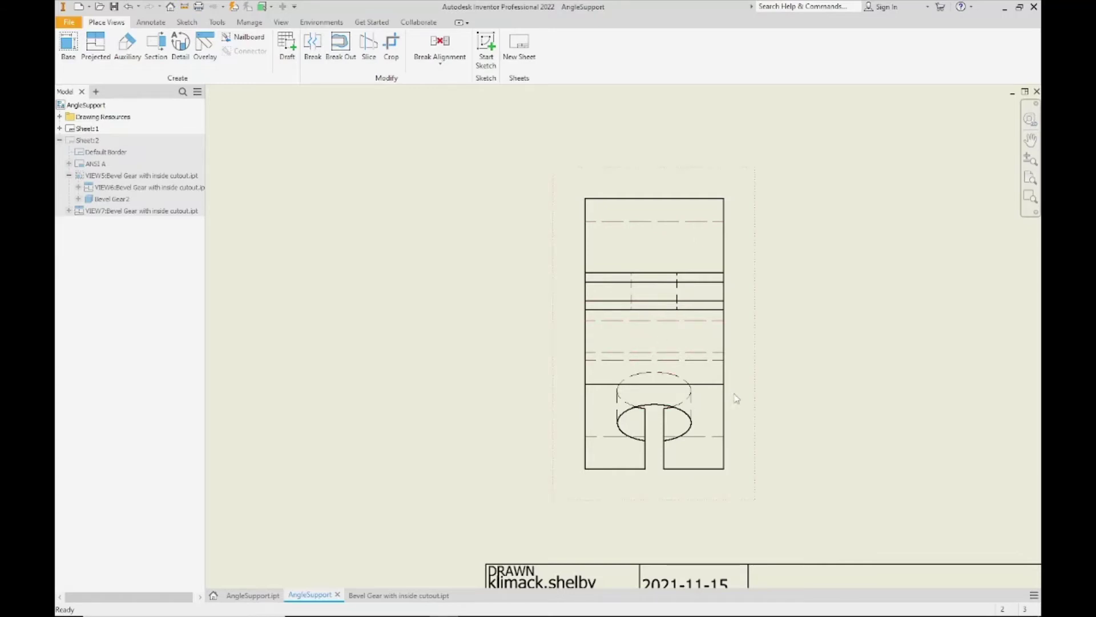
middle_click_drag(769, 396, 810, 408)
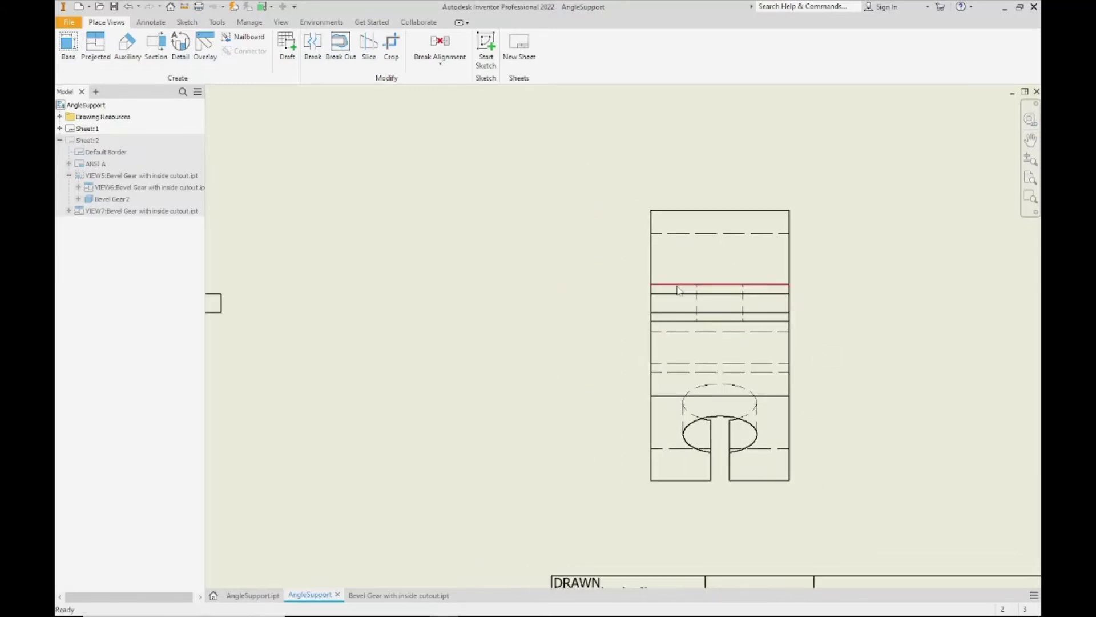
middle_click_drag(644, 358, 950, 396)
middle_click_drag(384, 368, 666, 382)
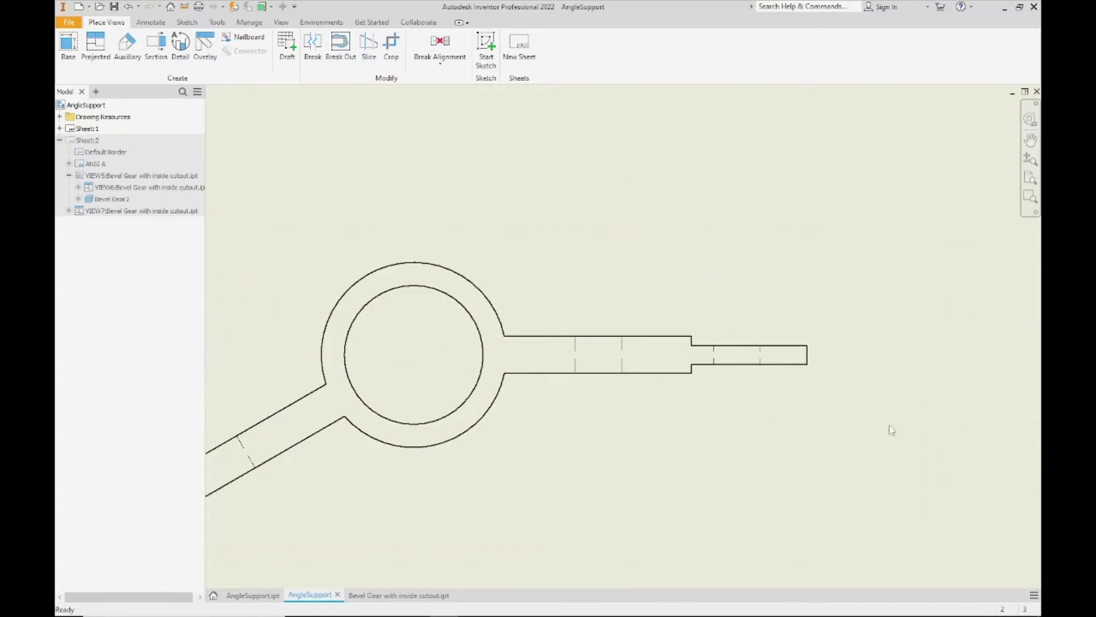
middle_click_drag(892, 430, 371, 387)
middle_click_drag(836, 302, 715, 265)
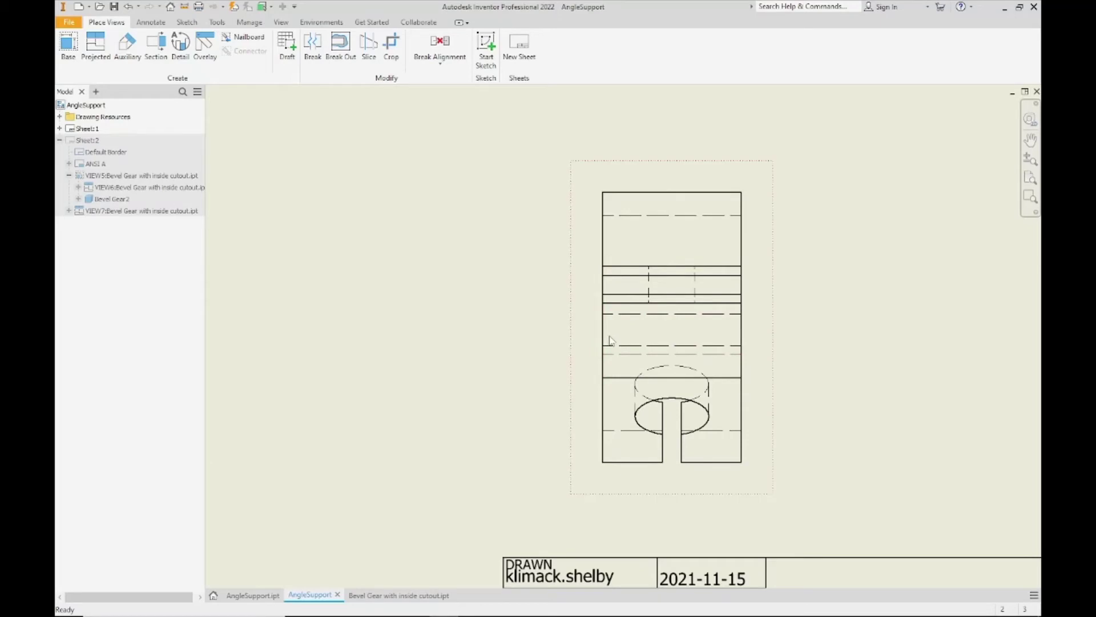
scroll(587, 369, "down", 5)
scroll(587, 369, "up", 8)
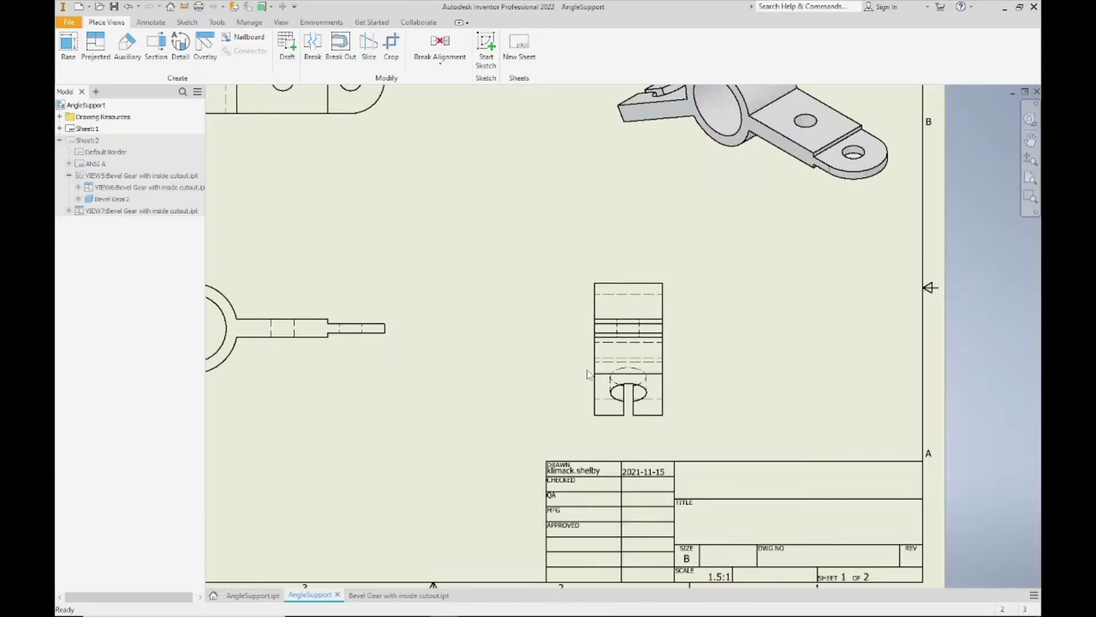
middle_click_drag(587, 369, 655, 397)
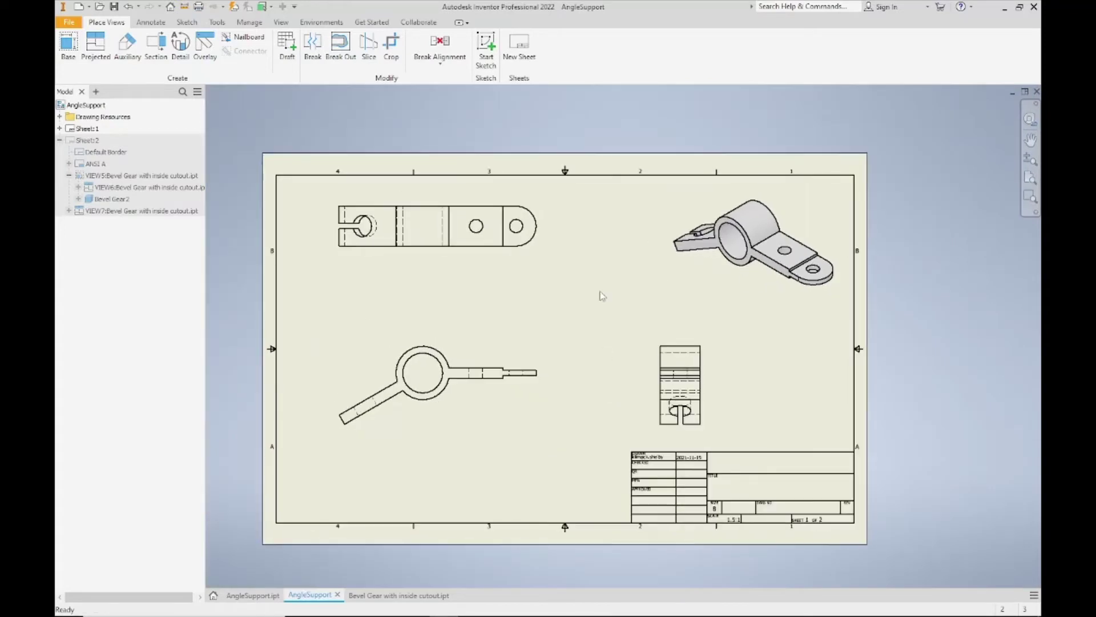
Inspect the style and scale settings of the projected top view
double_click(476, 256)
mouse_move(206, 185)
left_mouse_down()
mouse_move(283, 185)
mouse_move(370, 260)
left_mouse_up()
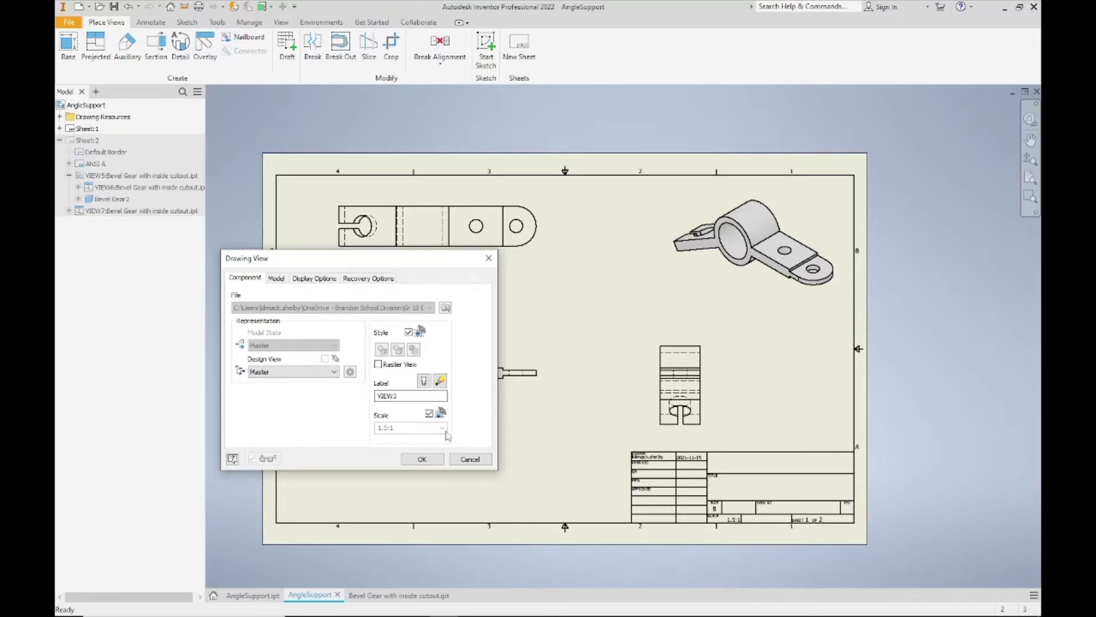
left_click(422, 459)
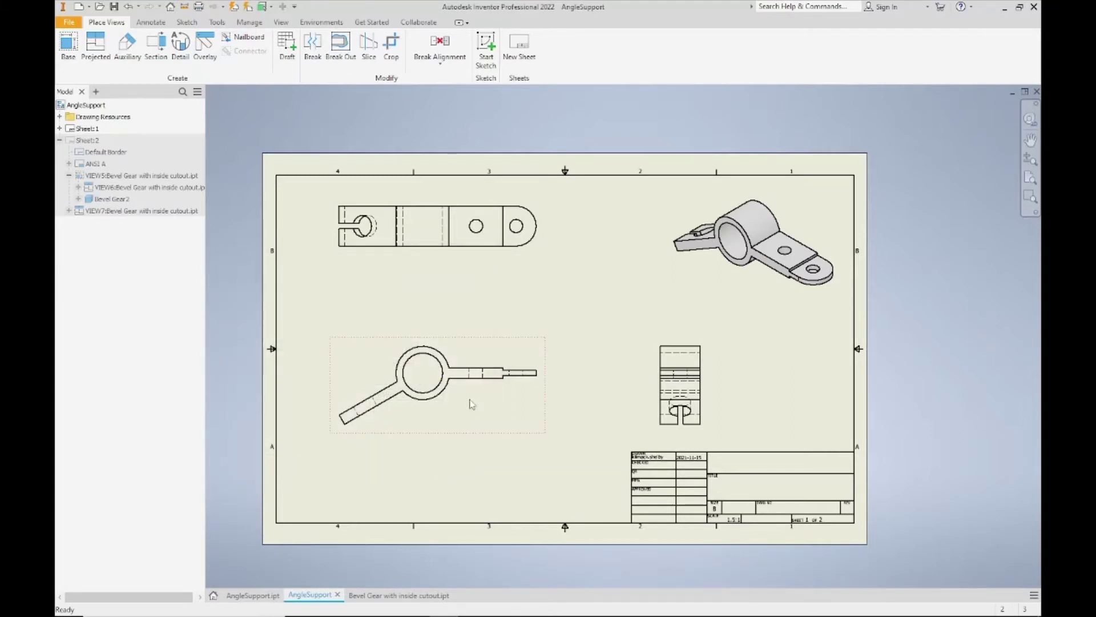
Set the display style of the front base view to Hidden Line Removed
double_click(472, 404)
left_click_drag(409, 257, 336, 218)
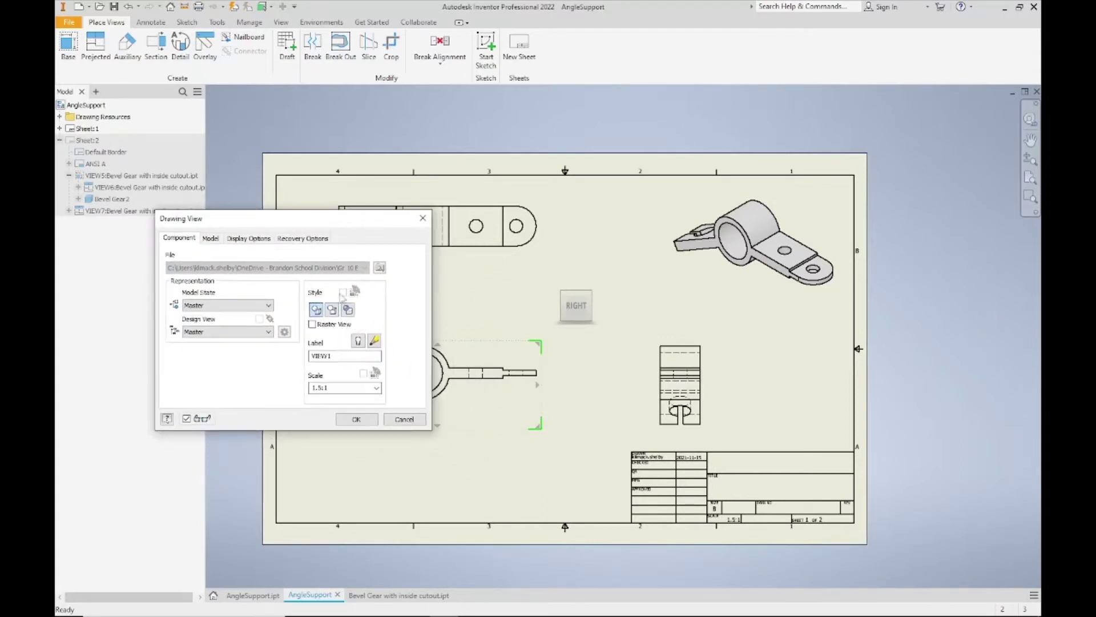
left_click_drag(347, 220, 284, 163)
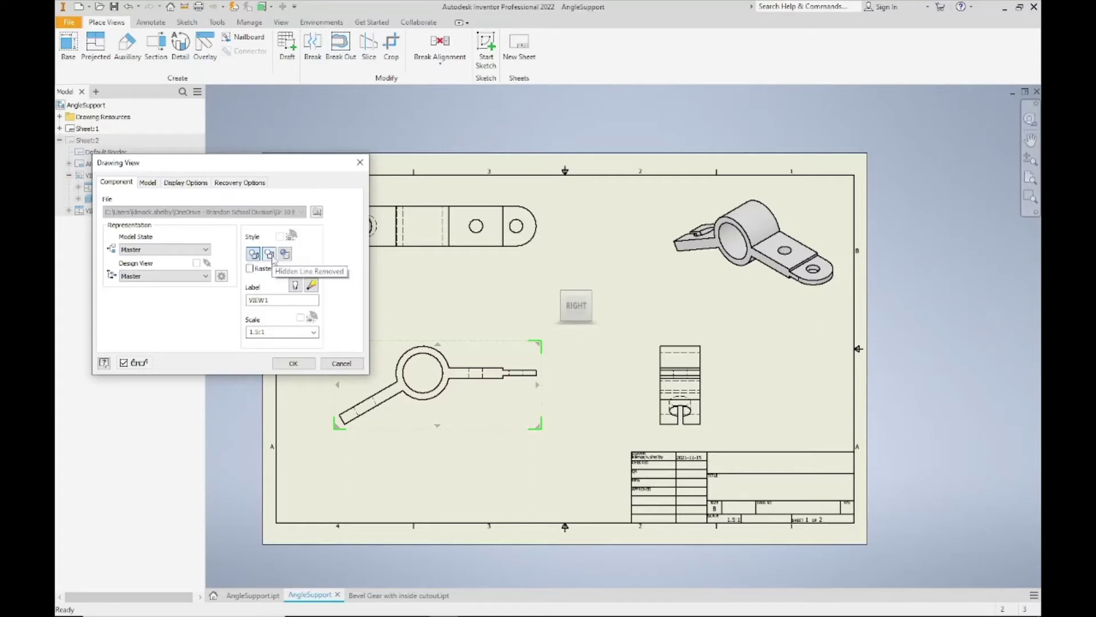
left_click(272, 257)
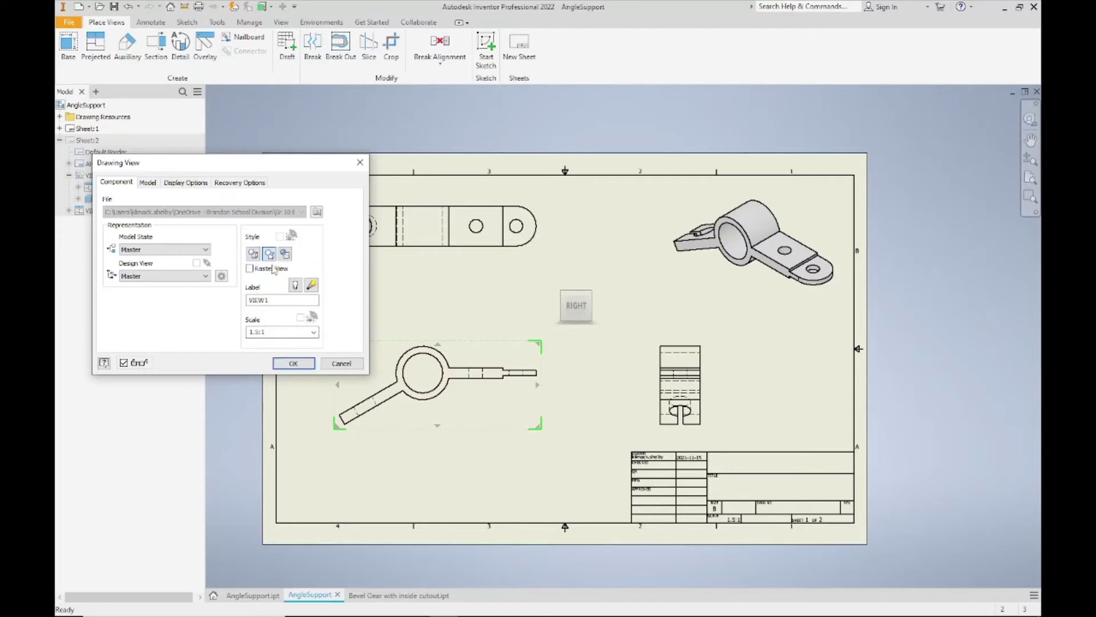
left_click(293, 363)
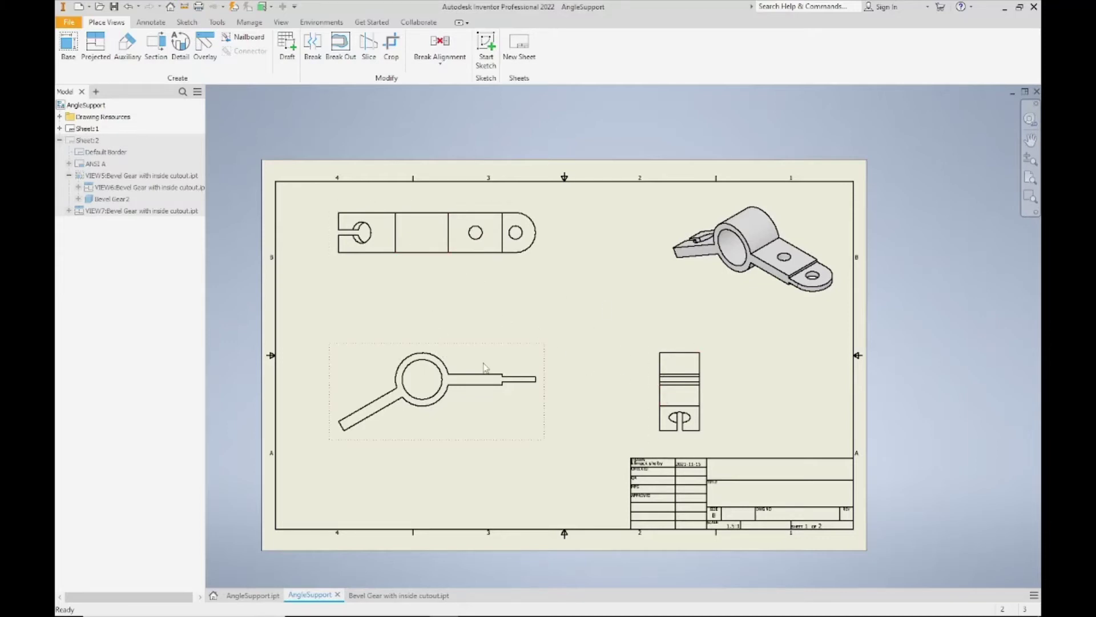
Examine the top, front and side views for how clearly the holes read without hidden lines
scroll(387, 256, "down", 5)
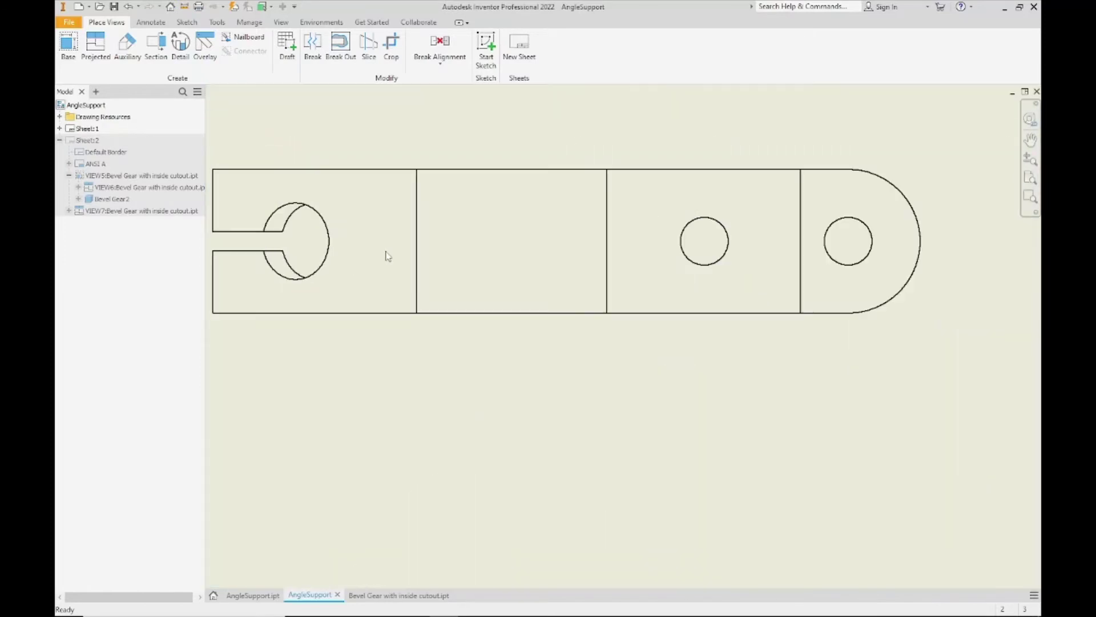
middle_click_drag(386, 252, 443, 274)
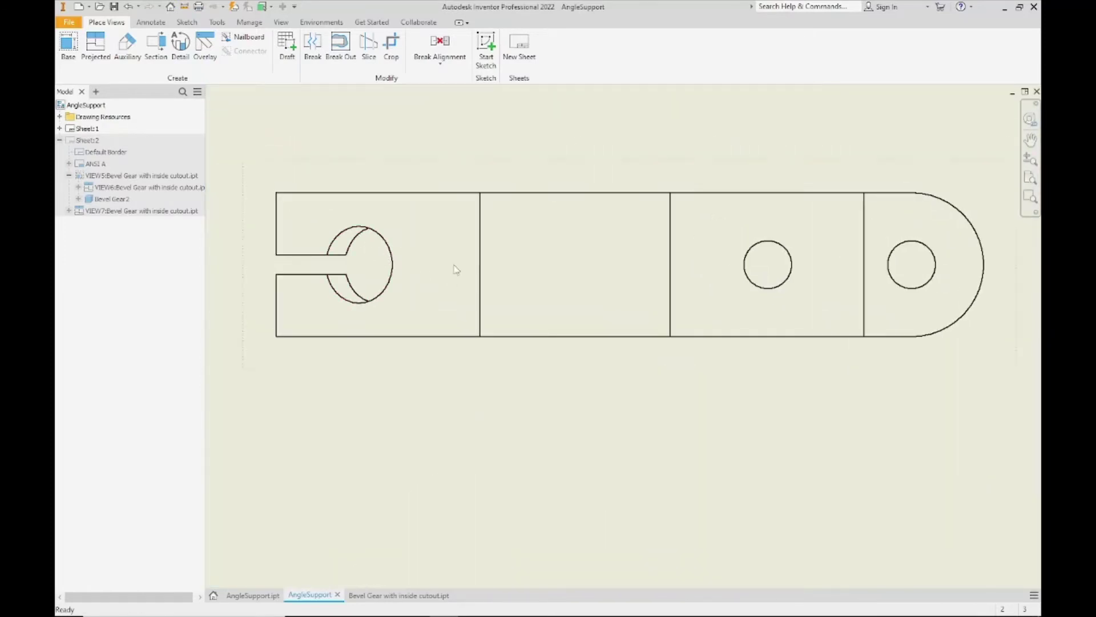
scroll(680, 303, "down", 5)
scroll(602, 355, "up", 4)
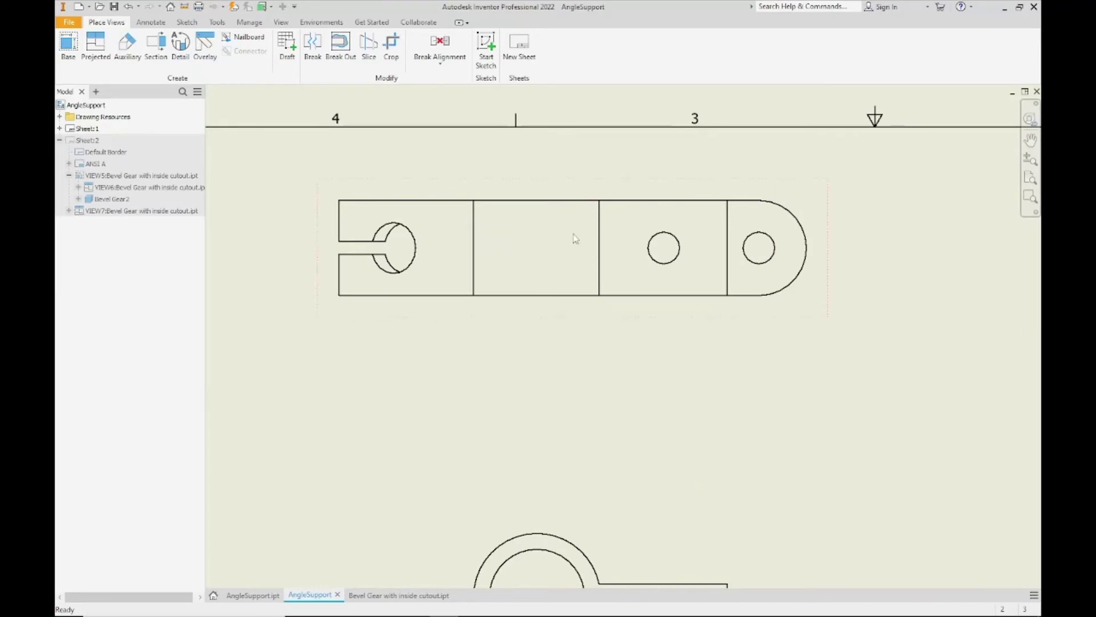
middle_click_drag(479, 248, 499, 254)
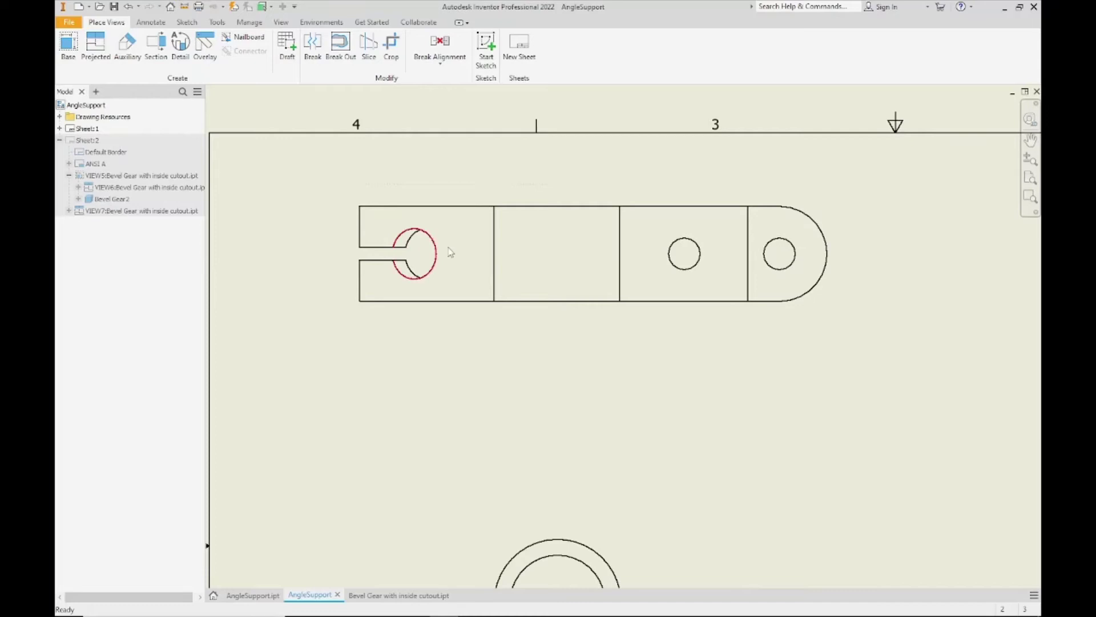
scroll(477, 292, "down", 2)
mouse_move(575, 344)
middle_mouse_down()
mouse_move(536, 335)
mouse_move(262, 185)
middle_mouse_up()
middle_click_drag(584, 335, 603, 338)
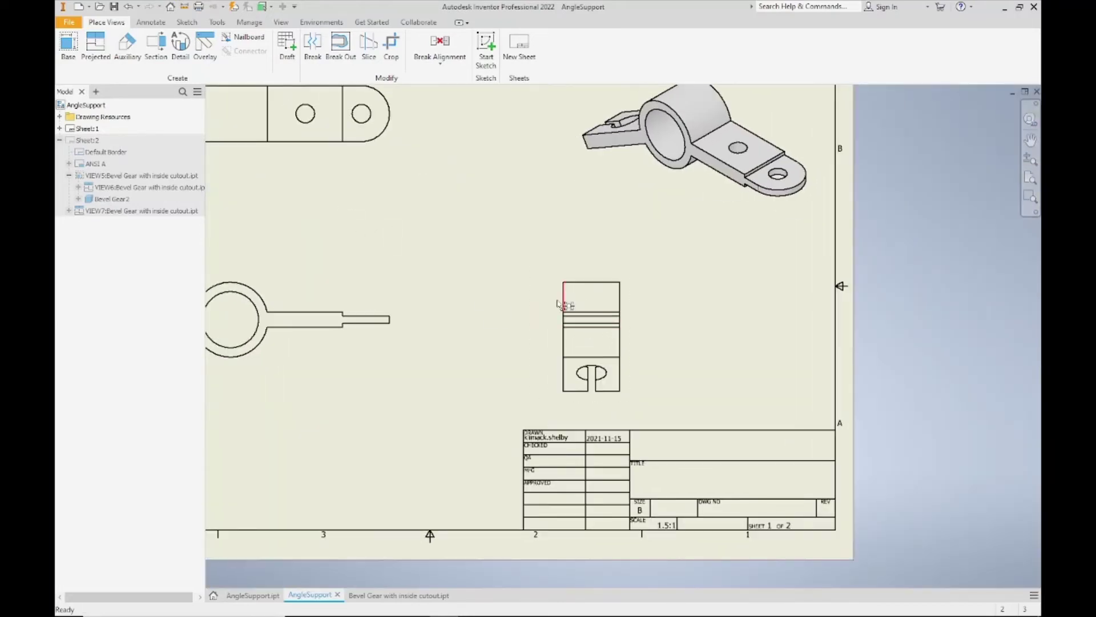
middle_click_drag(486, 371, 685, 392)
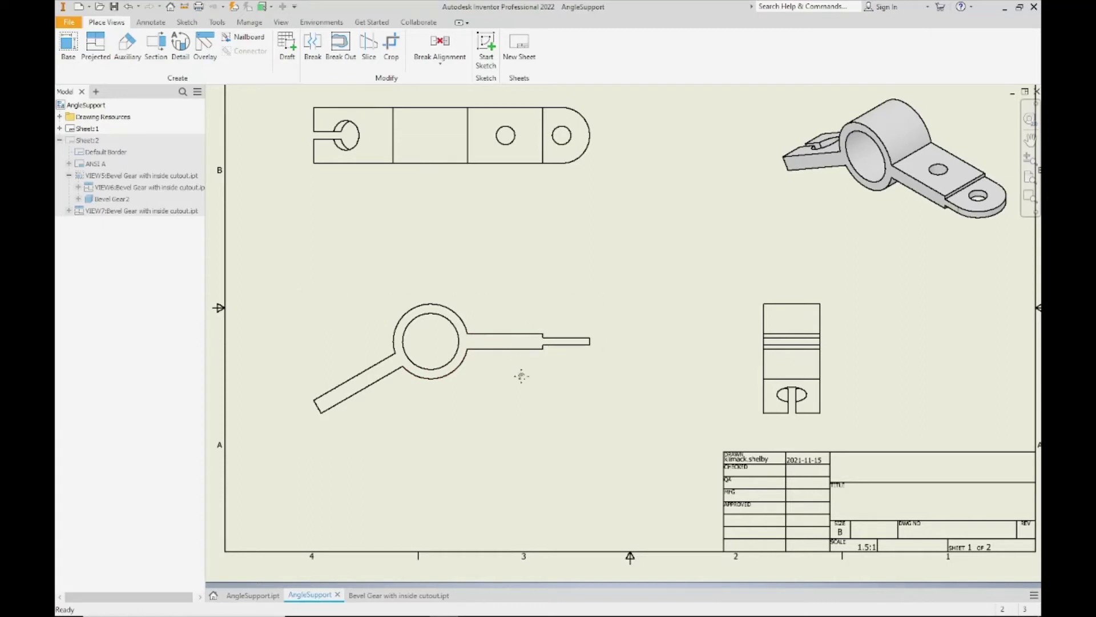
middle_click_drag(521, 374, 544, 391)
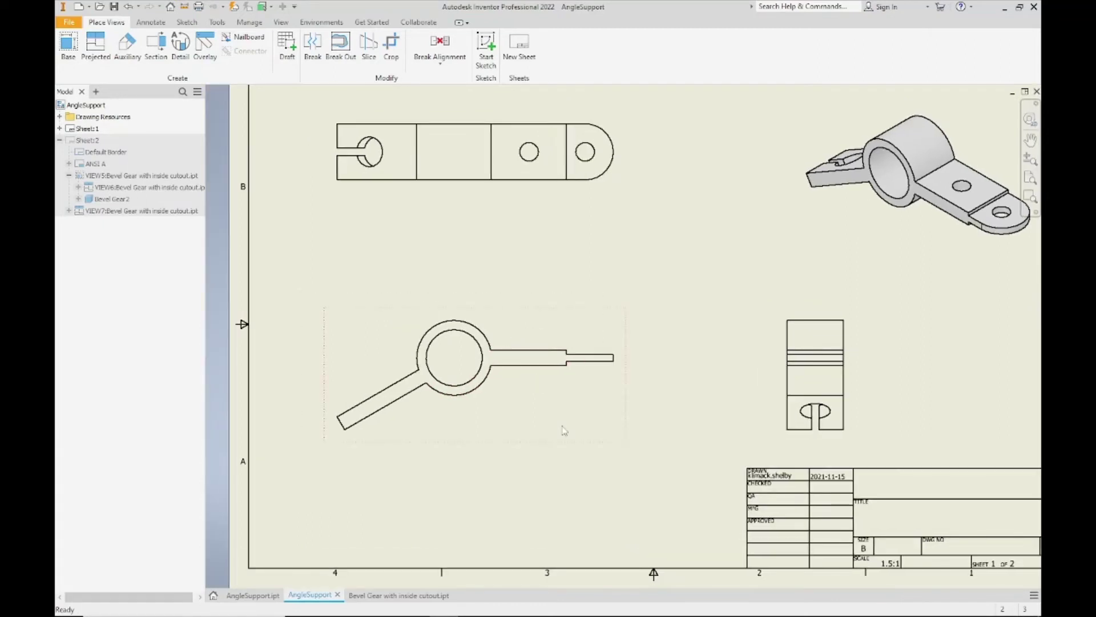
Set the display style of the front base view back to Hidden Line
middle_click_drag(556, 343, 563, 354)
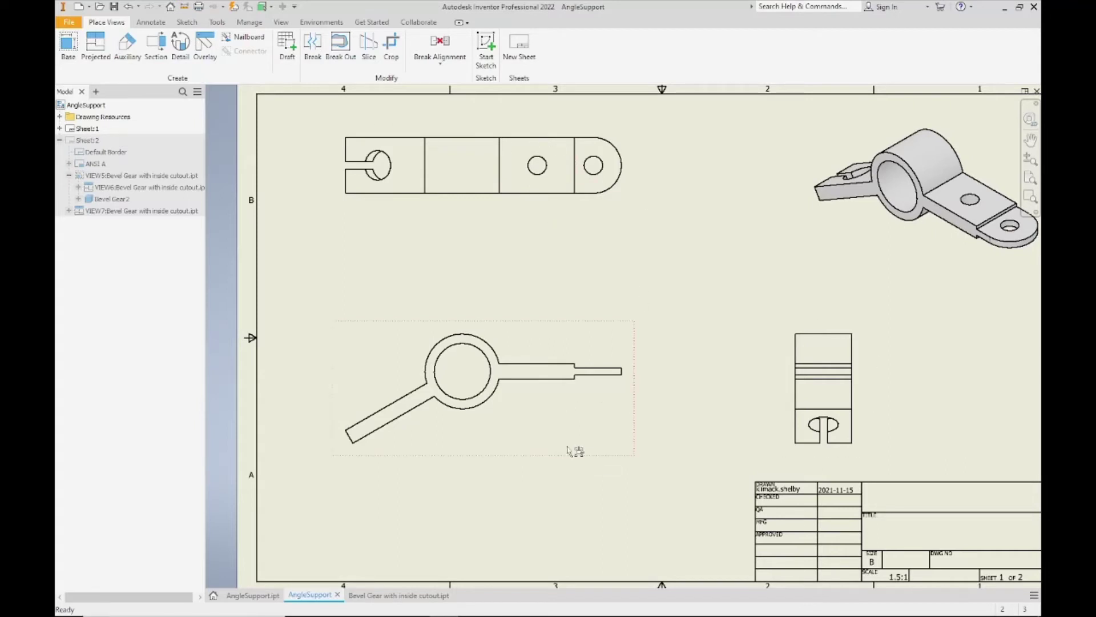
double_click(490, 406)
left_click(253, 254)
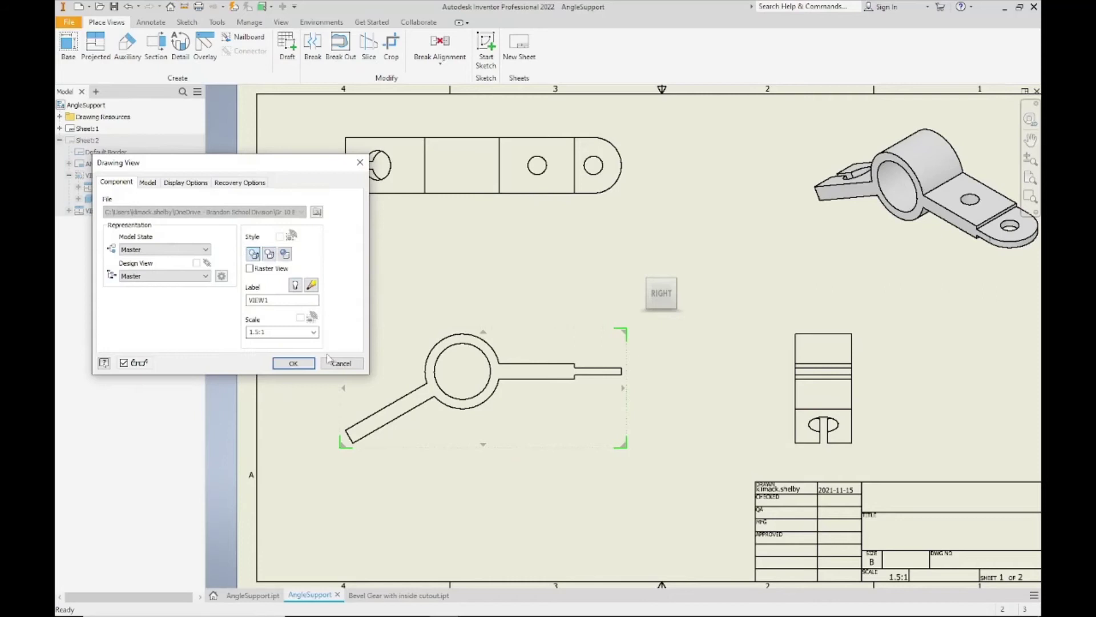
left_click(300, 368)
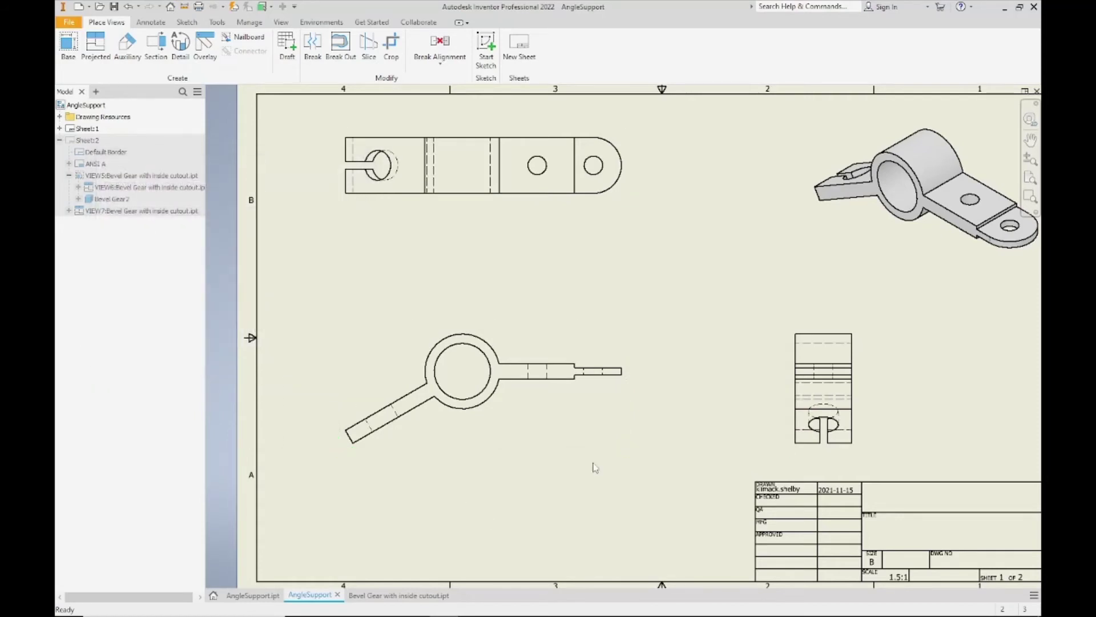
Disable Style from Base for the projected top view and set its display style to Hidden Line Removed
middle_click_drag(657, 412, 630, 441)
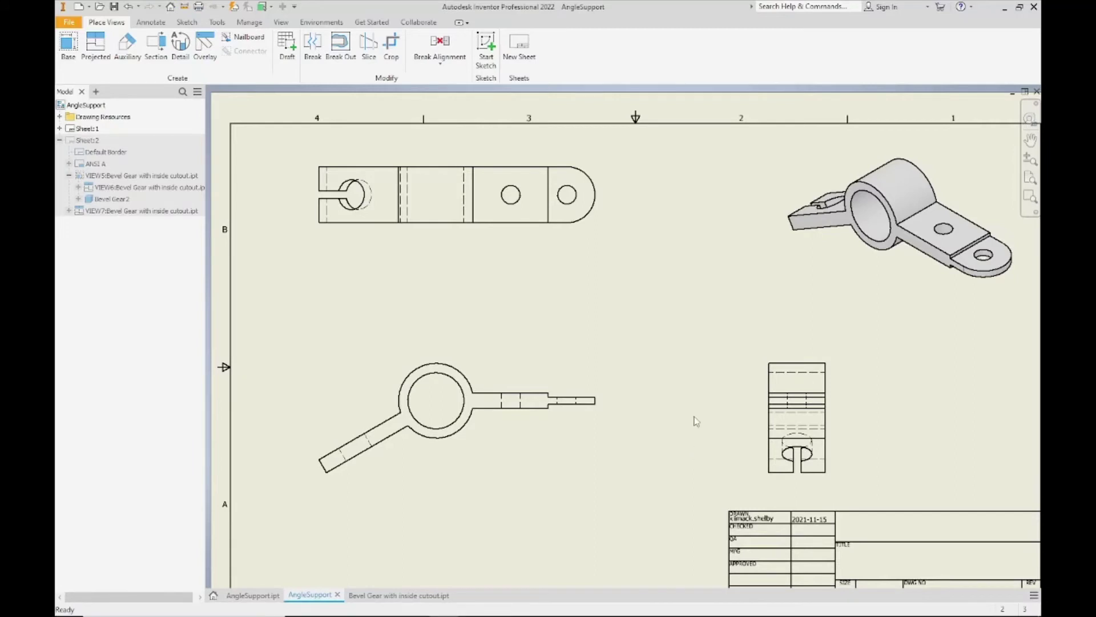
double_click(444, 195)
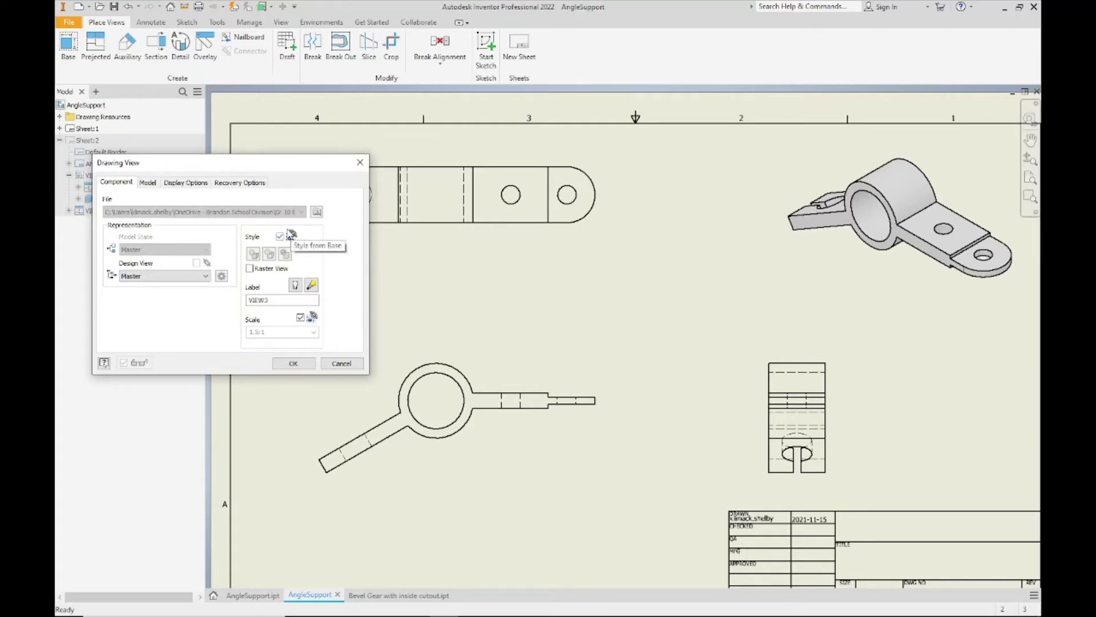
left_click(280, 236)
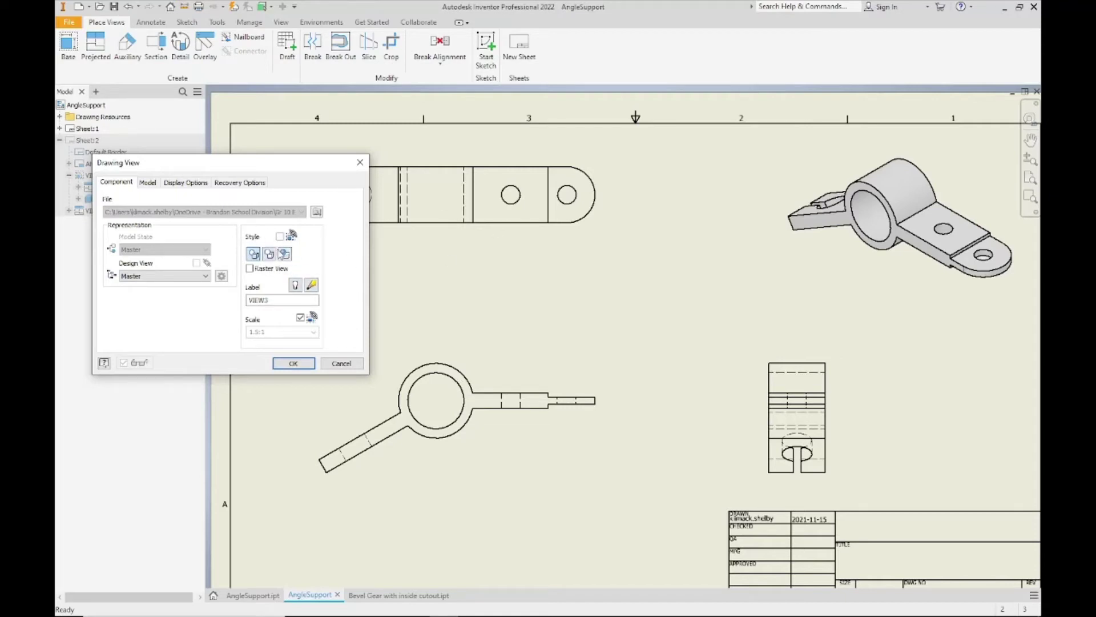
left_click(270, 255)
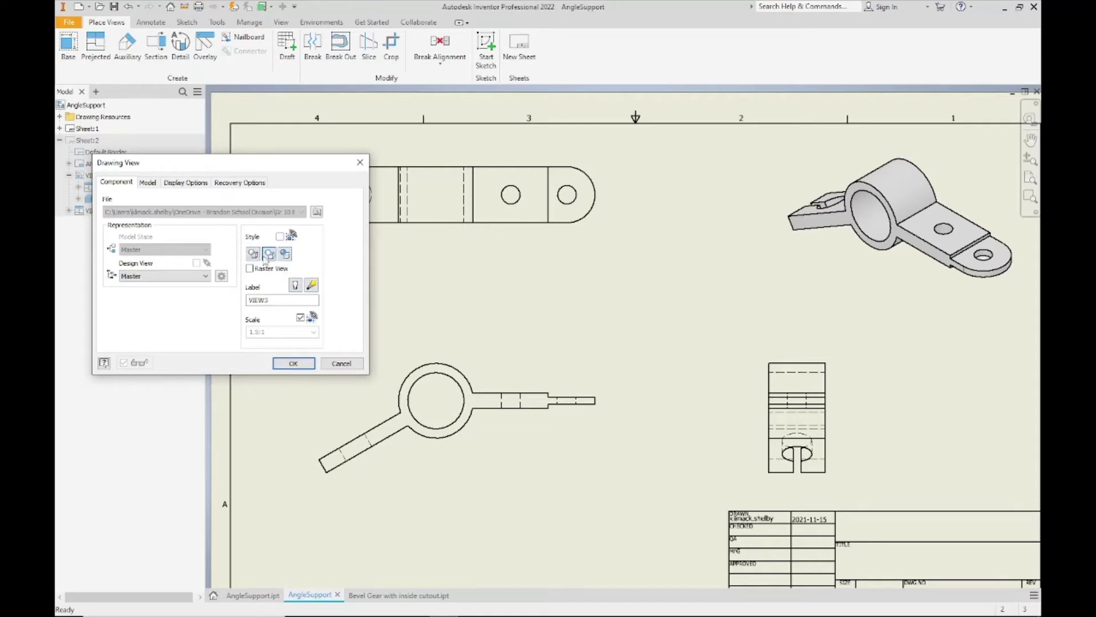
left_click(292, 364)
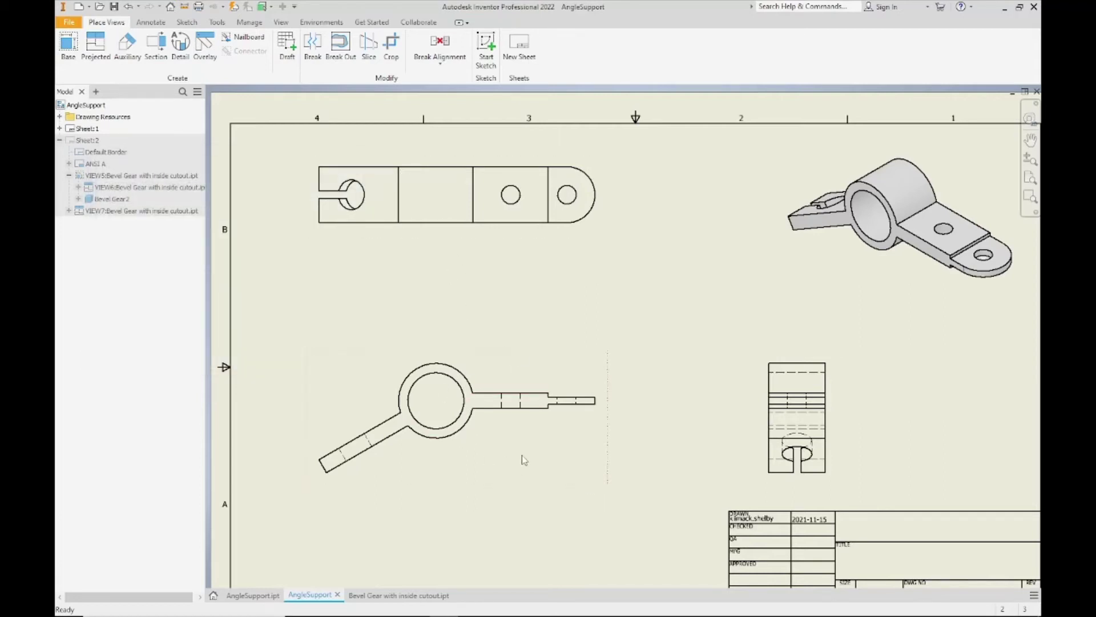
Disable Style from Base for the projected side view and set its display style to Hidden Line Removed
middle_click_drag(679, 482, 614, 464)
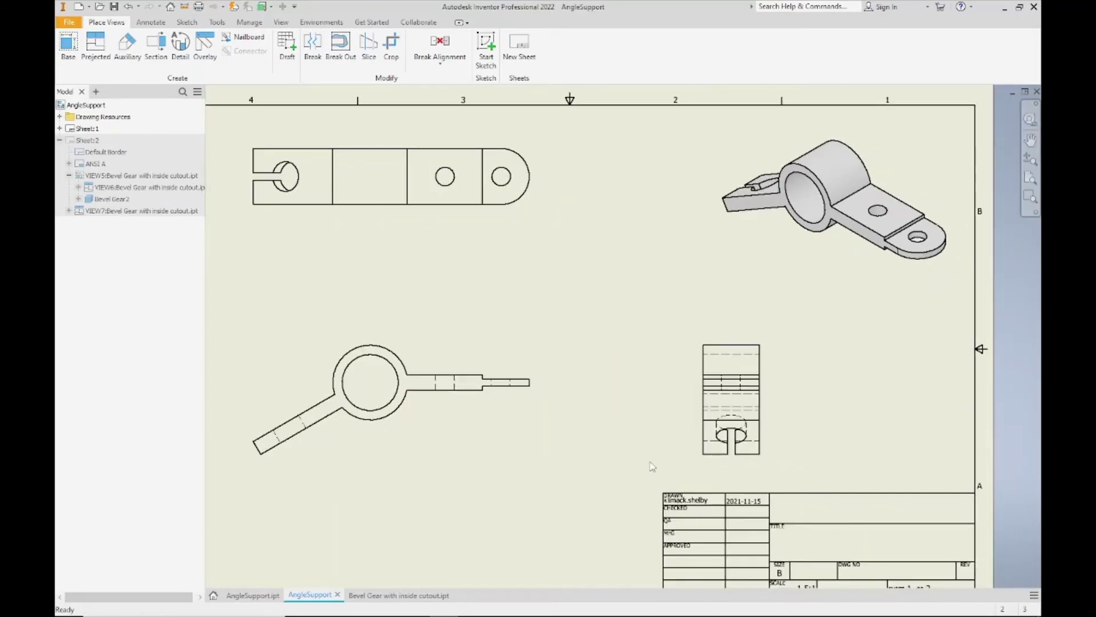
double_click(733, 427)
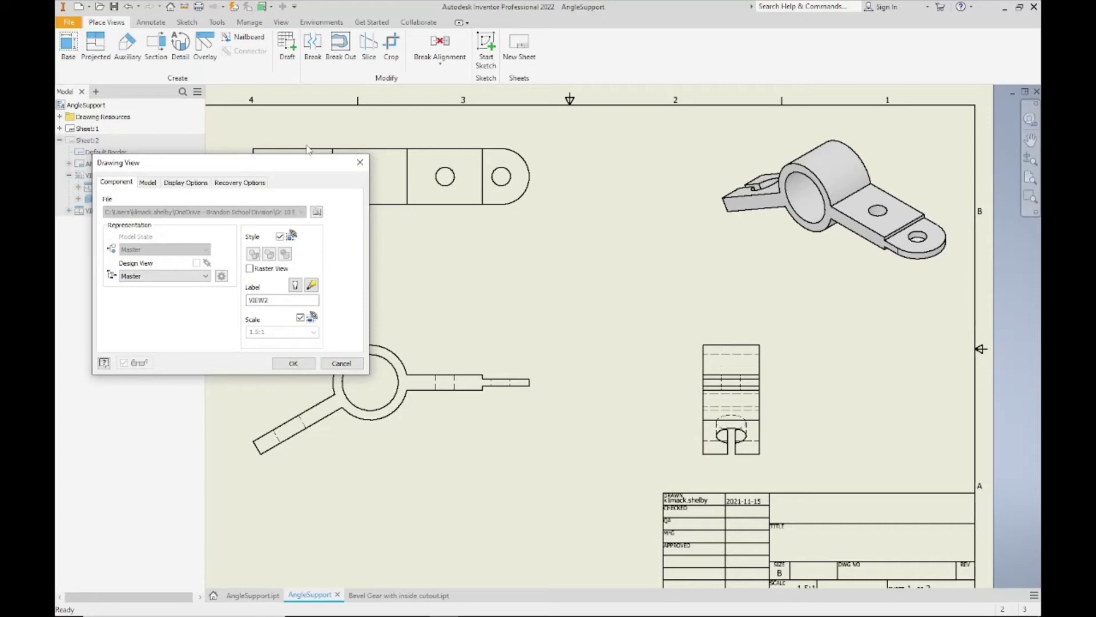
left_click_drag(241, 163, 286, 158)
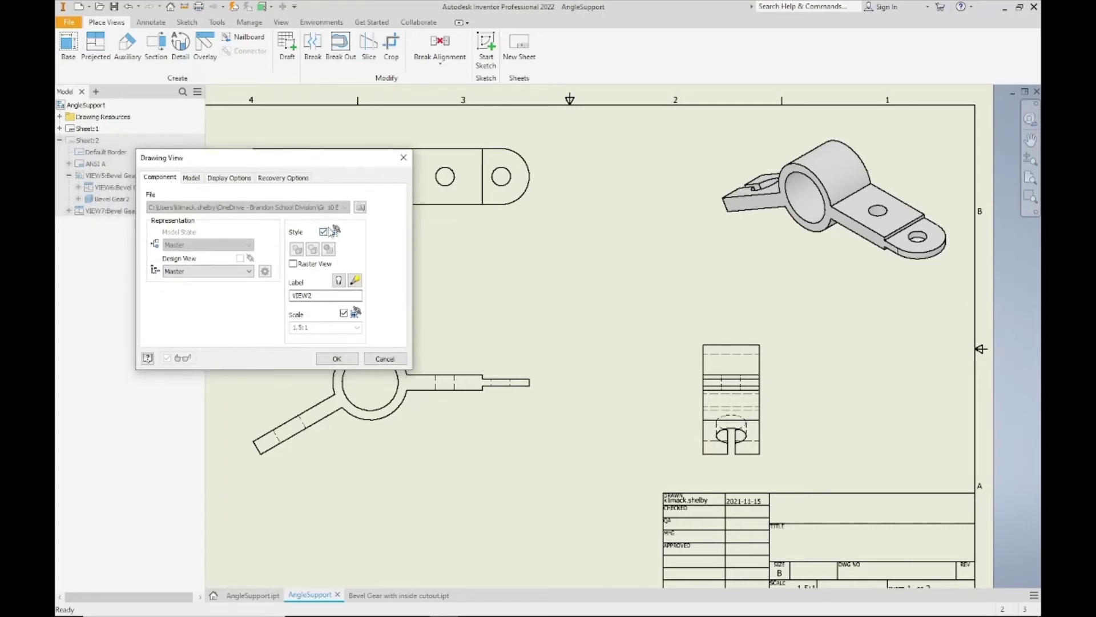
left_click(323, 232)
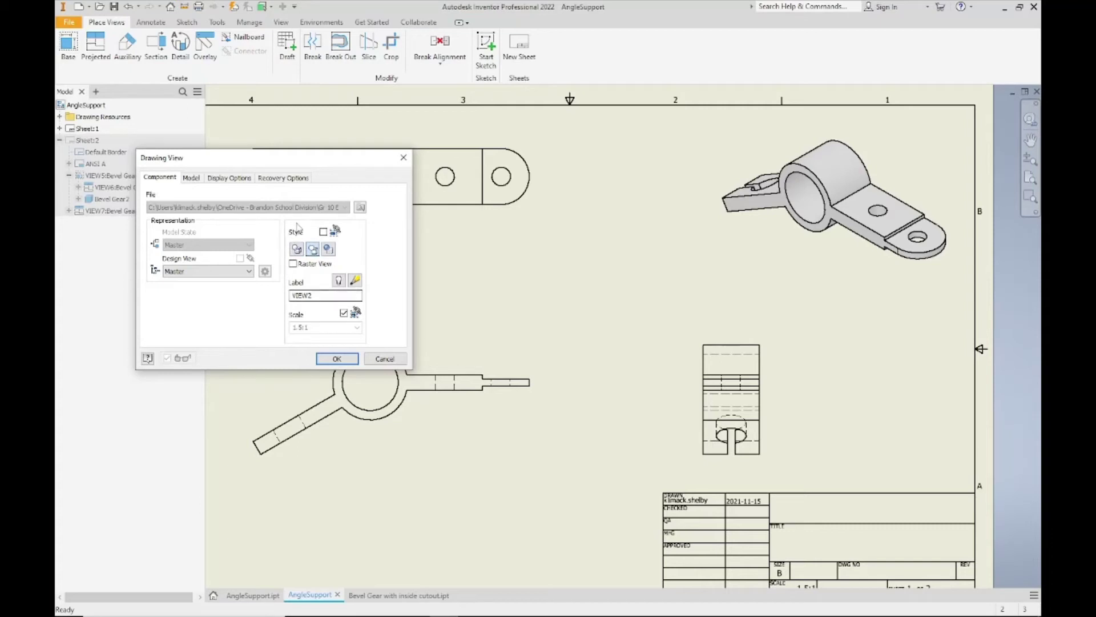
left_click(337, 358)
mouse_move(536, 394)
middle_mouse_down()
mouse_move(580, 413)
mouse_move(592, 405)
middle_mouse_up()
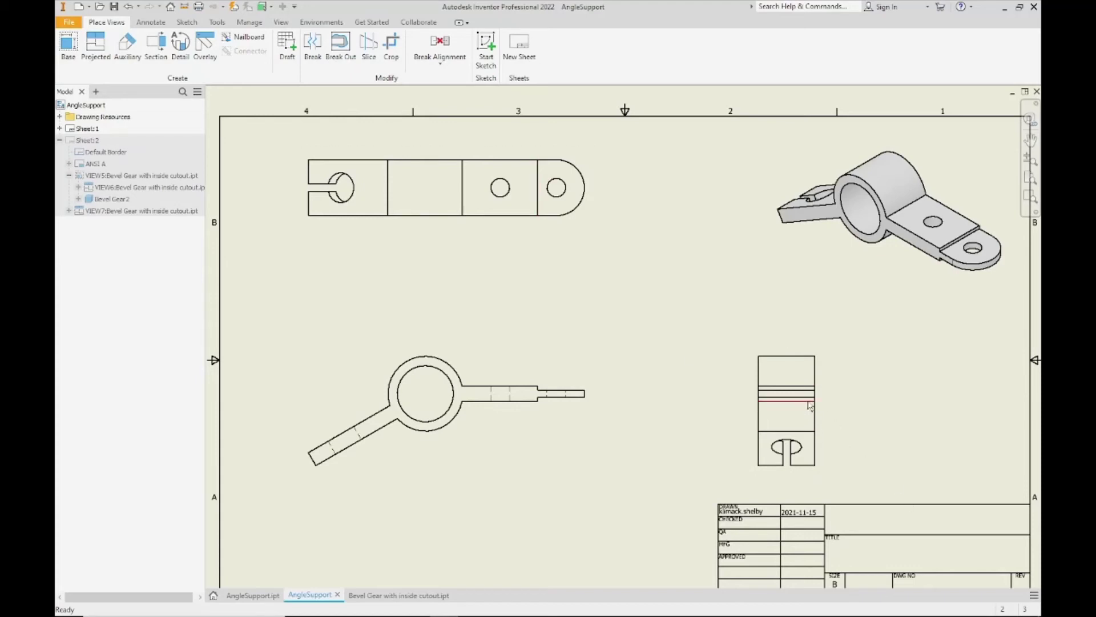
middle_click_drag(904, 475, 886, 478)
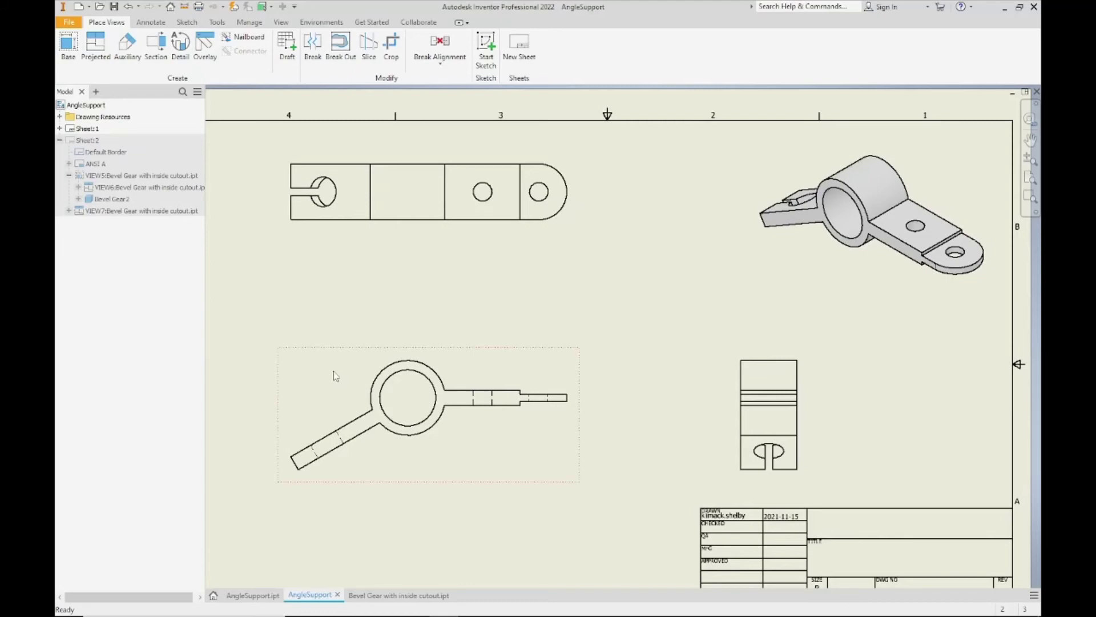
Activate Sheet:2 with the bevel gear drawing views
left_click(88, 130)
left_click(91, 138)
double_click(91, 141)
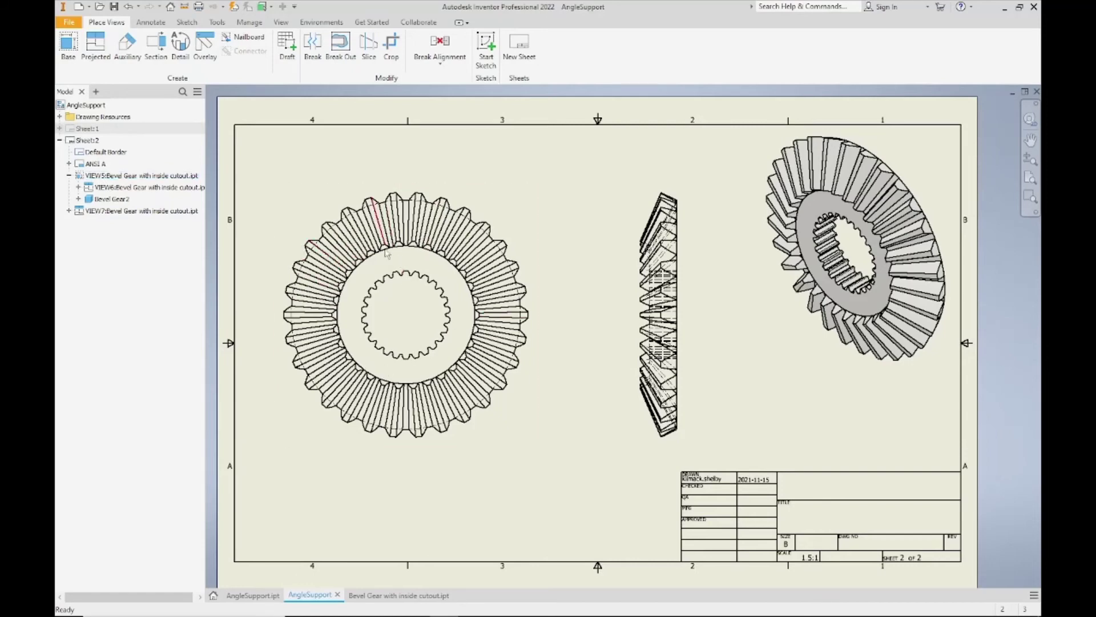
Examine the bevel gear's front view and the hidden lines in its side view, comparing them with the isometric view
scroll(392, 244, "down", 3)
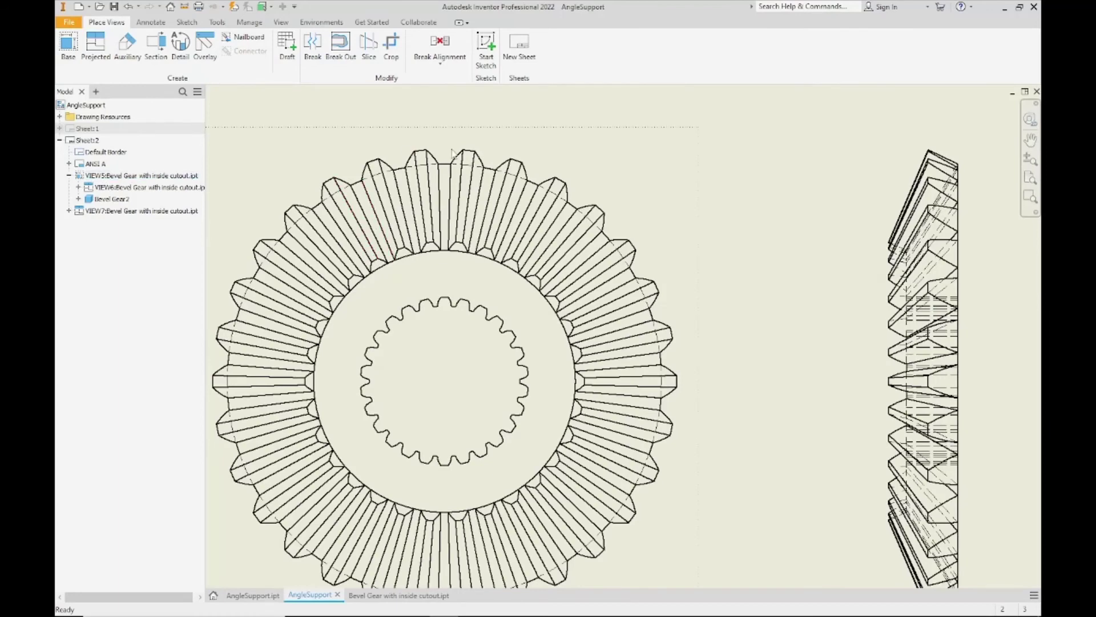
middle_click_drag(593, 395, 602, 348)
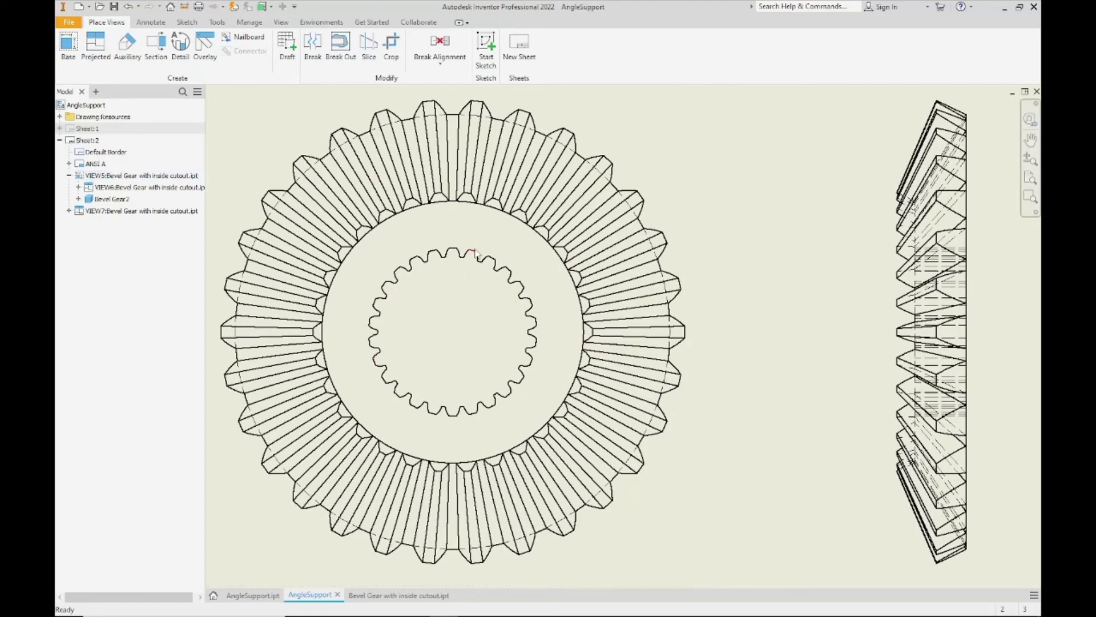
scroll(484, 379, "up", 4)
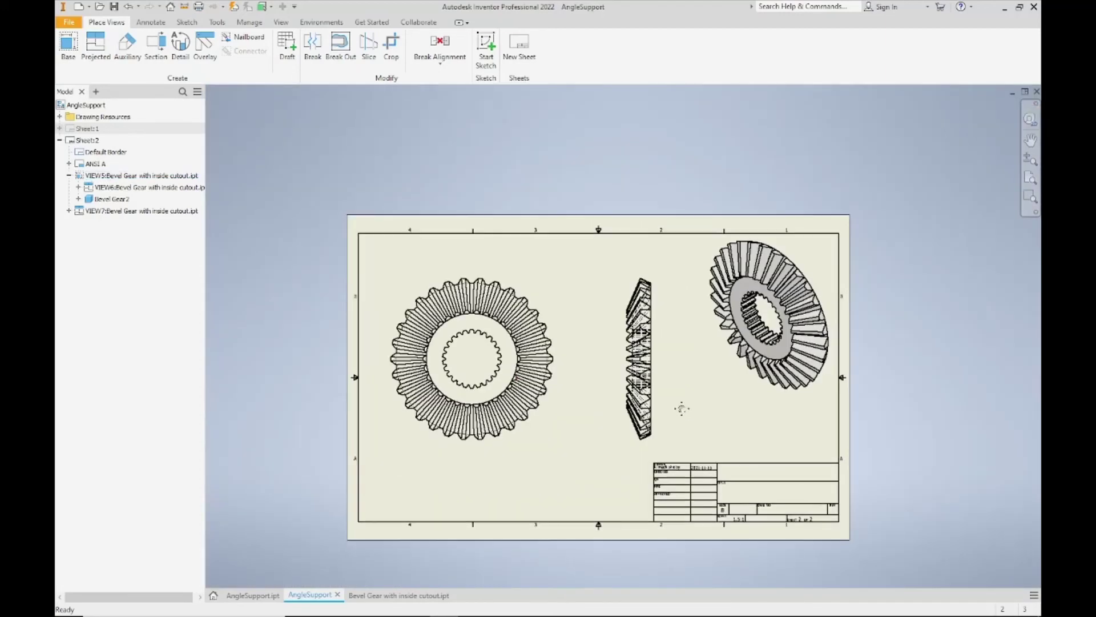
middle_click_drag(683, 409, 609, 401)
scroll(562, 326, "down", 3)
middle_click_drag(595, 342, 719, 353)
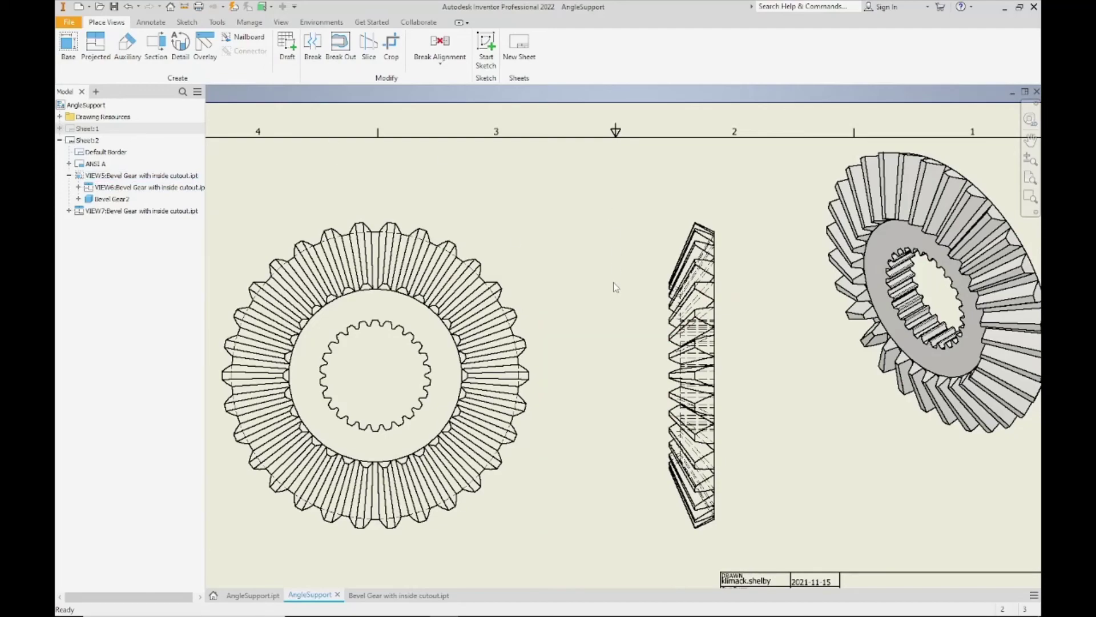
mouse_move(616, 288)
middle_mouse_down()
mouse_move(605, 247)
mouse_move(560, 251)
middle_mouse_up()
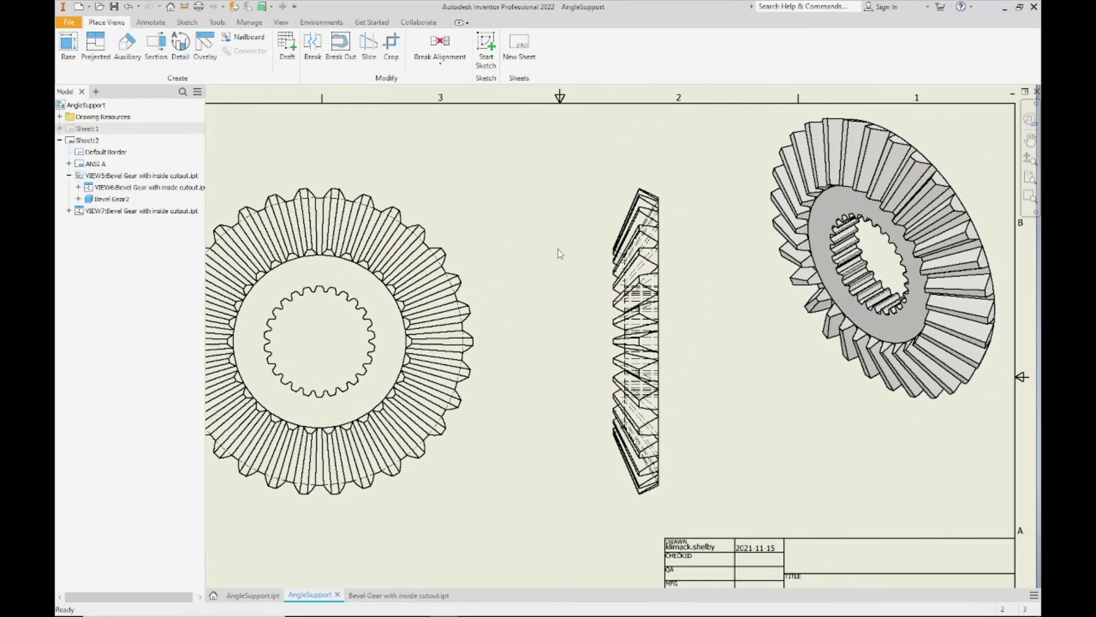
middle_click_drag(773, 311, 752, 296)
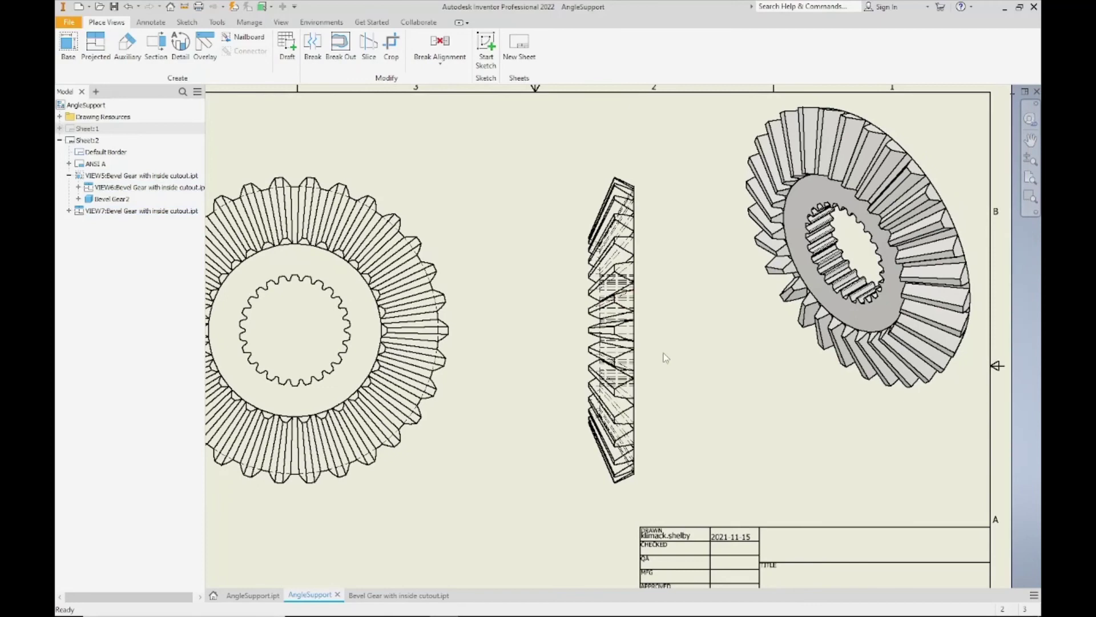
scroll(644, 367, "up", 5)
scroll(618, 390, "down", 5)
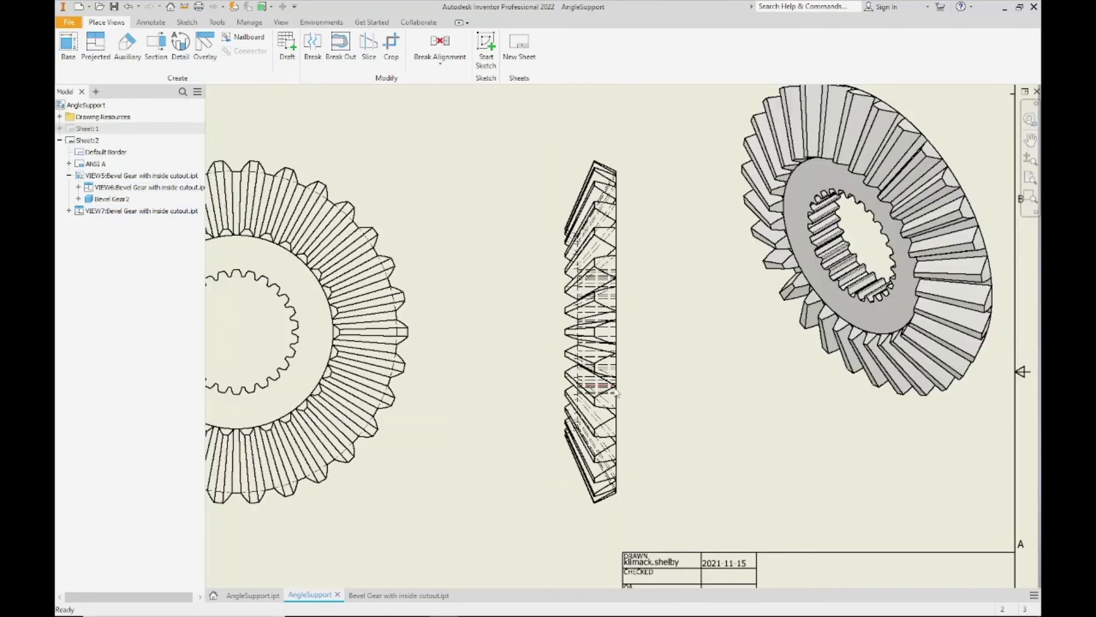
middle_click_drag(631, 384, 579, 371)
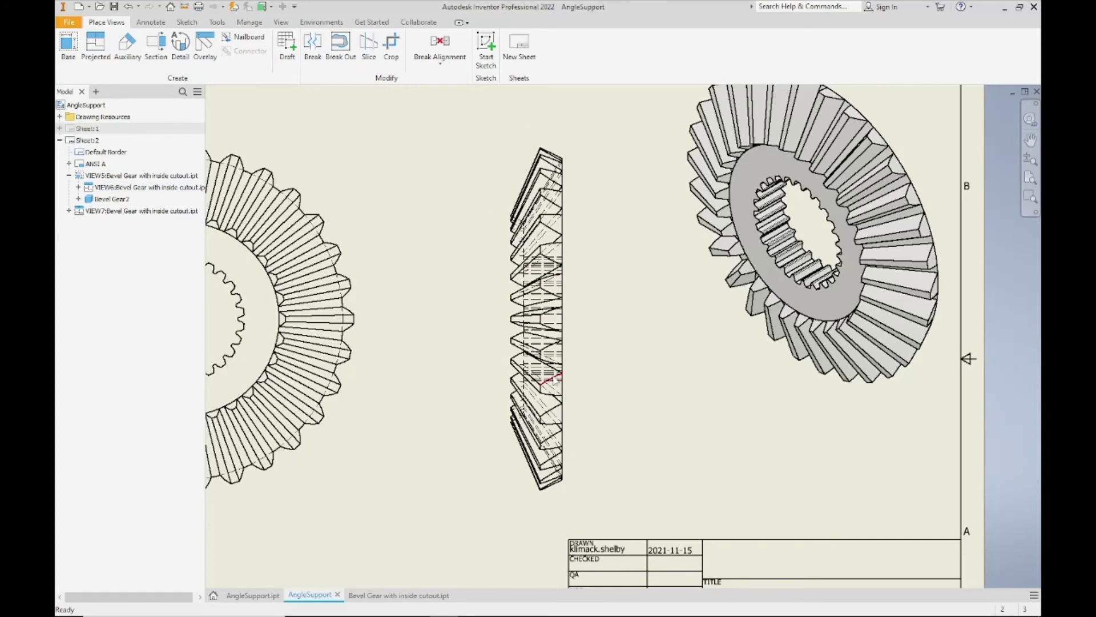
scroll(549, 378, "up", 2)
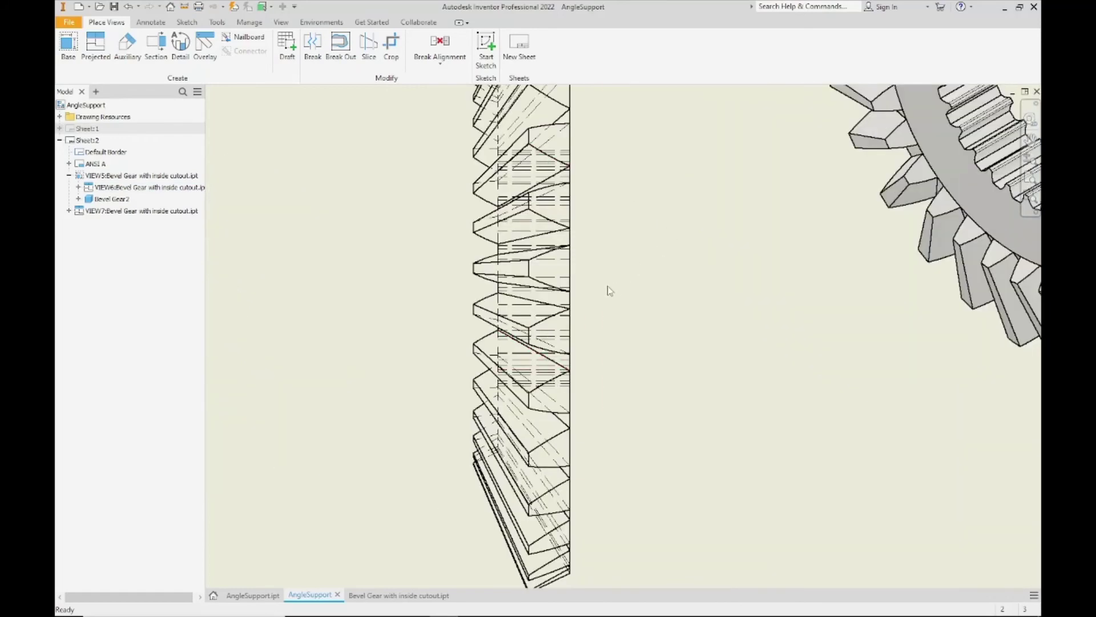
scroll(596, 298, "down", 5)
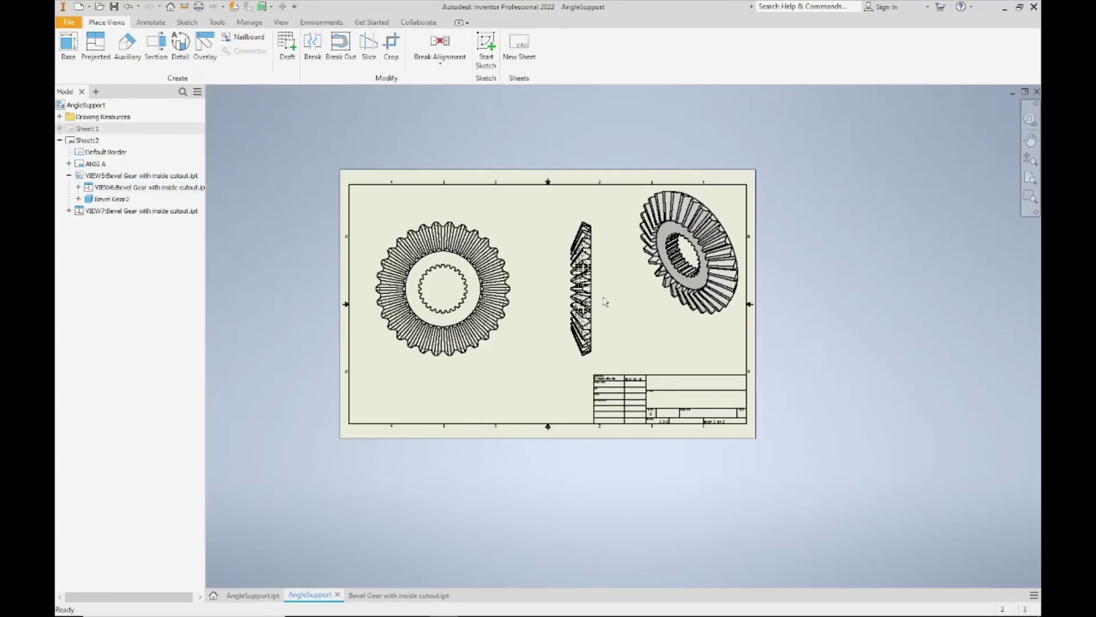
Disable Style from Base for the bevel gear's side view and set its display style to Hidden Line Removed
scroll(605, 301, "up", 2)
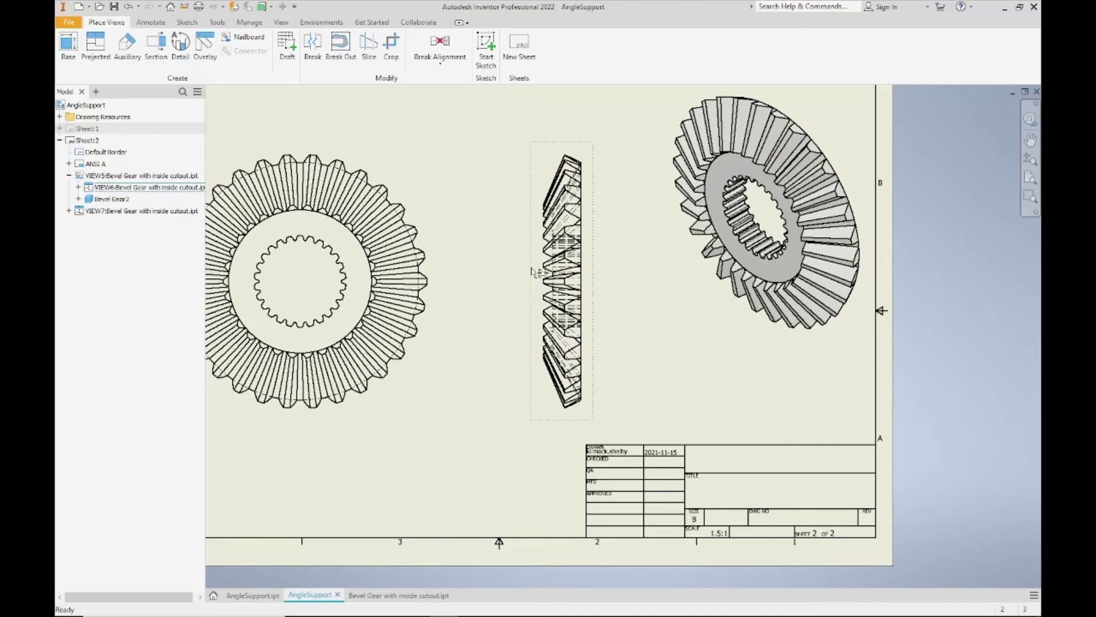
double_click(533, 271)
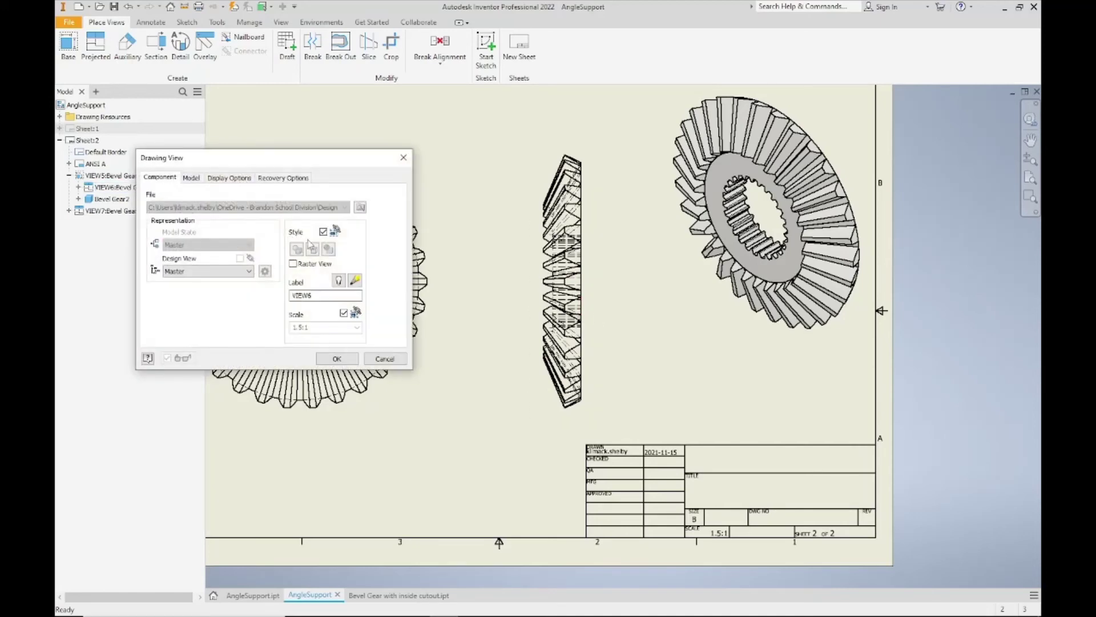
left_click(324, 232)
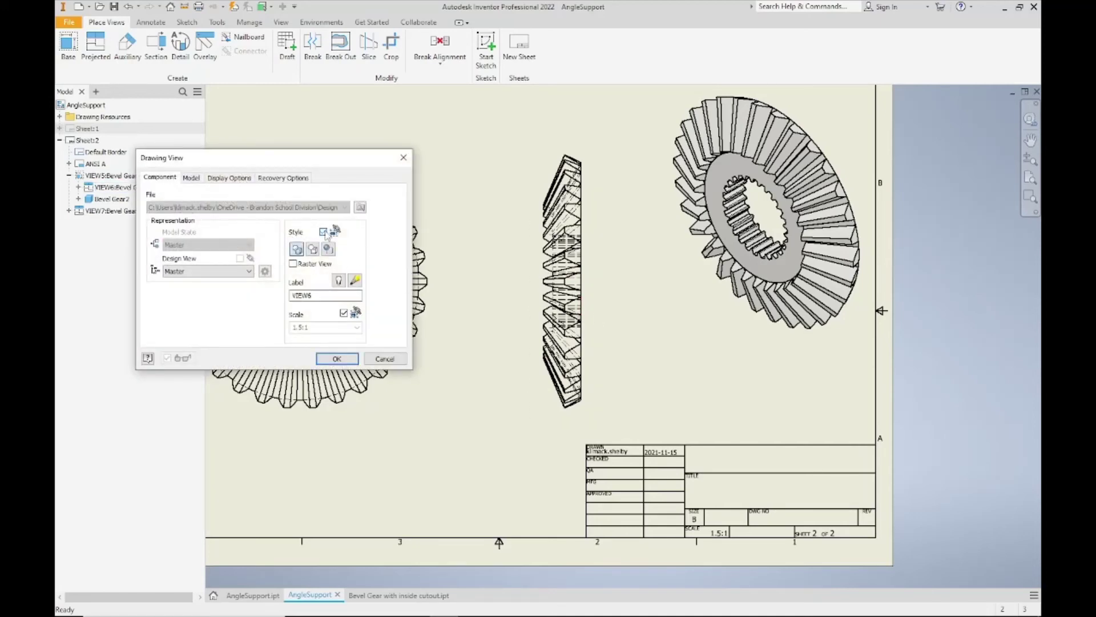
left_click(317, 253)
left_click(337, 359)
Examine the bevel gear's front, side and isometric views for how clearly the teeth and inner cutout read without hidden lines in the side view
middle_click_drag(692, 391, 743, 387)
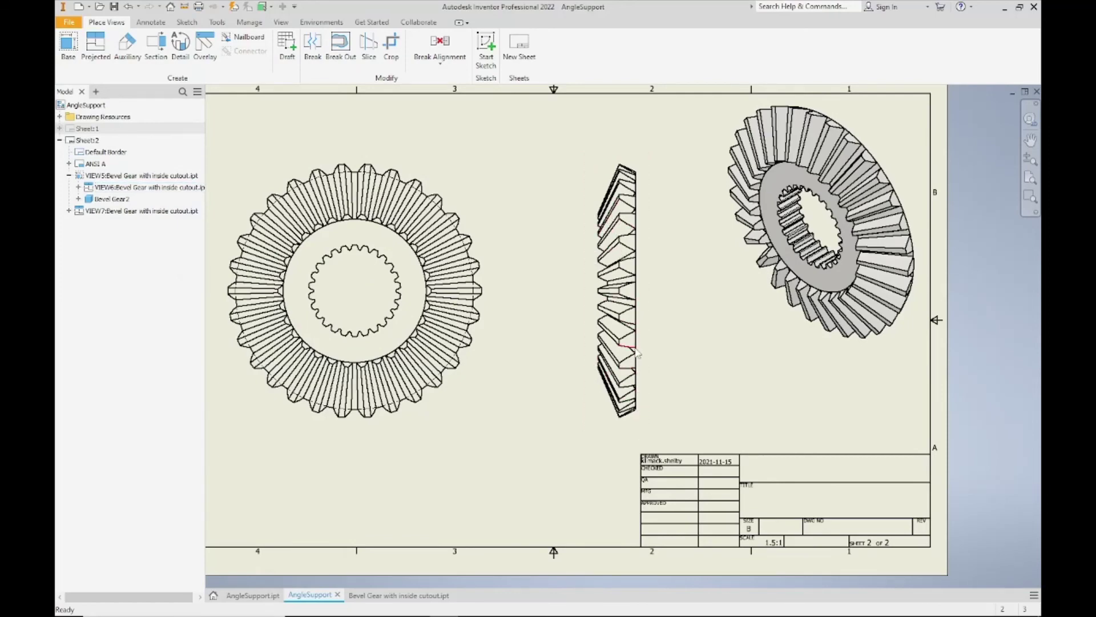
middle_click_drag(589, 385, 607, 398)
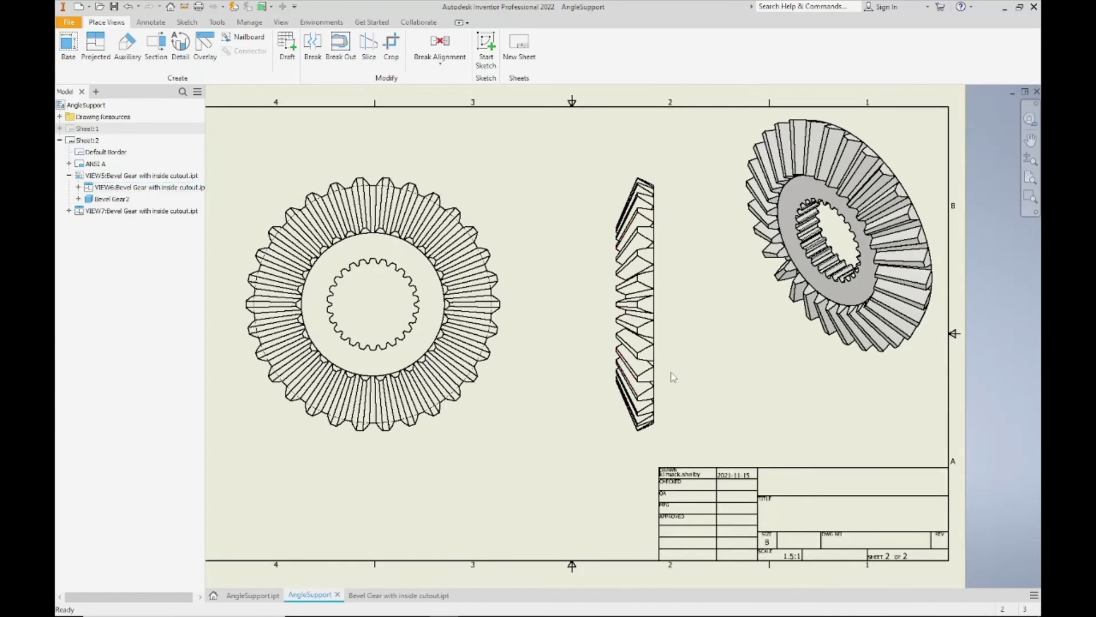
middle_click_drag(457, 434, 482, 417)
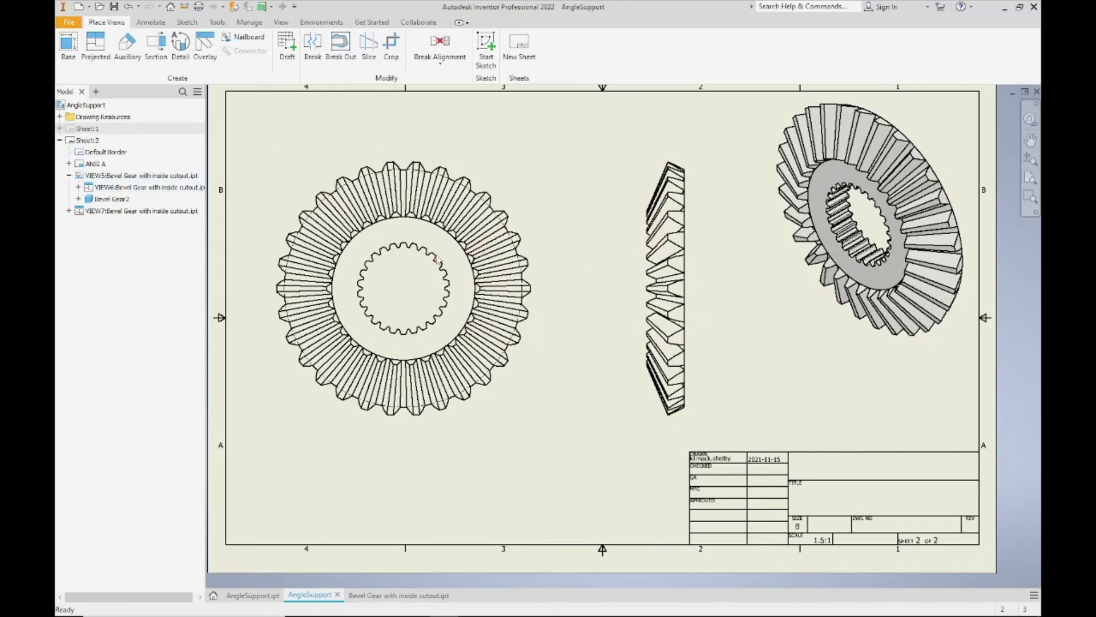
scroll(435, 260, "down", 4)
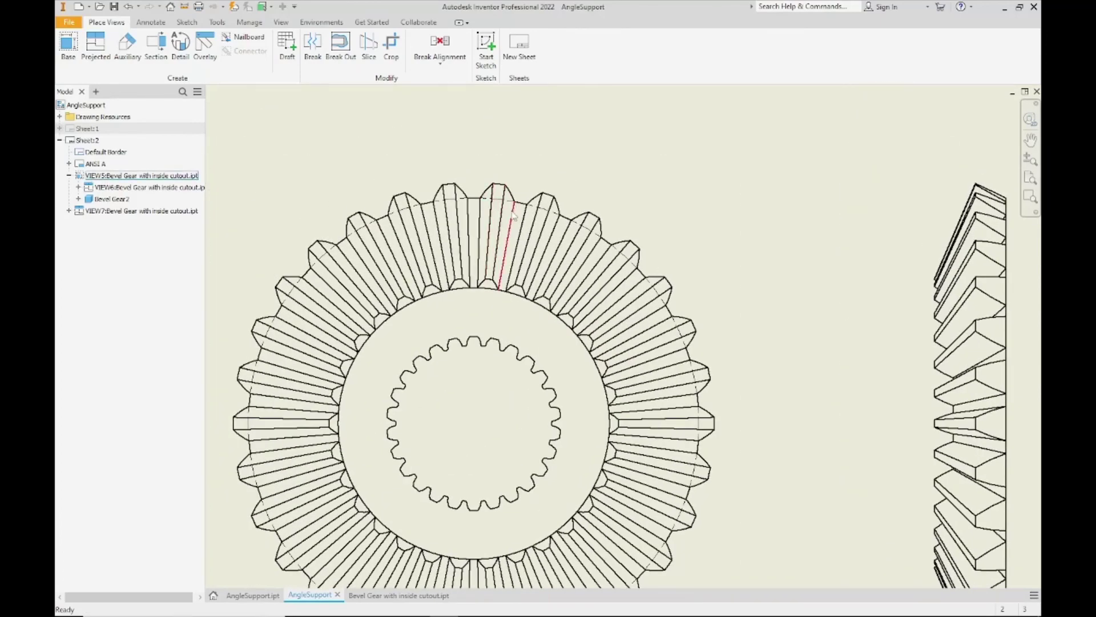
scroll(511, 209, "up", 3)
mouse_move(563, 241)
middle_mouse_down()
mouse_move(434, 254)
mouse_move(322, 235)
middle_mouse_up()
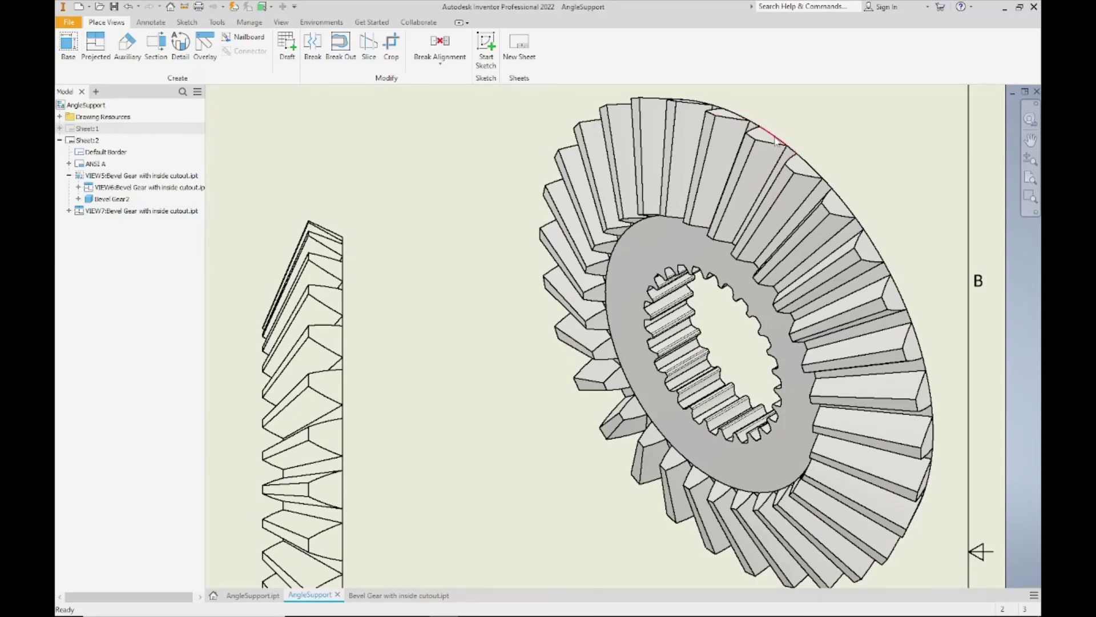
scroll(811, 237, "up", 3)
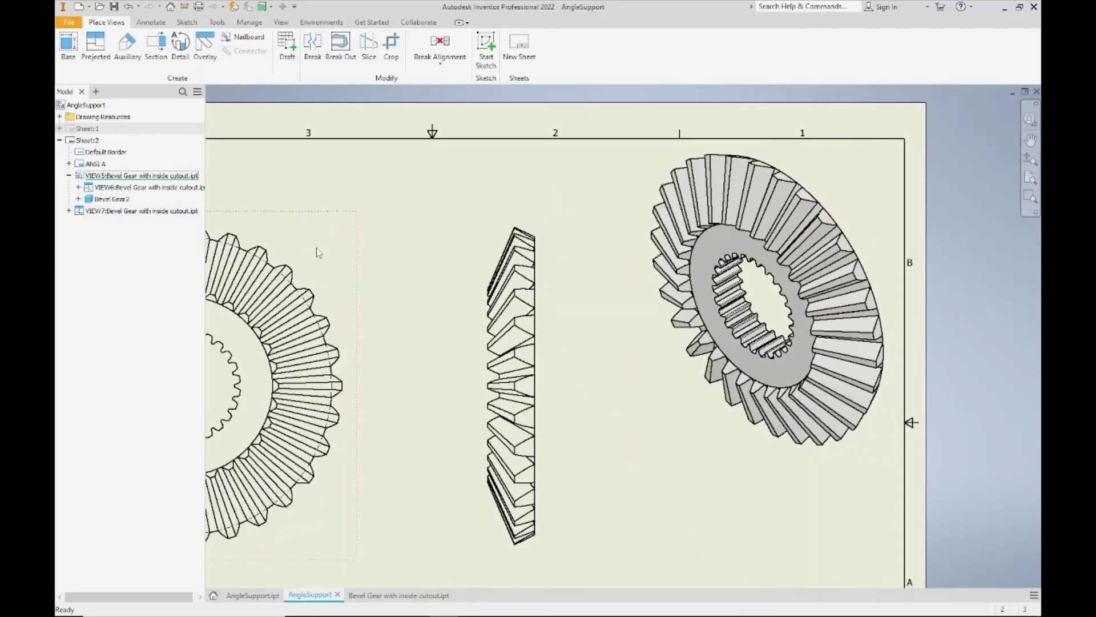
middle_click_drag(316, 247, 494, 238)
middle_click_drag(367, 368, 409, 370)
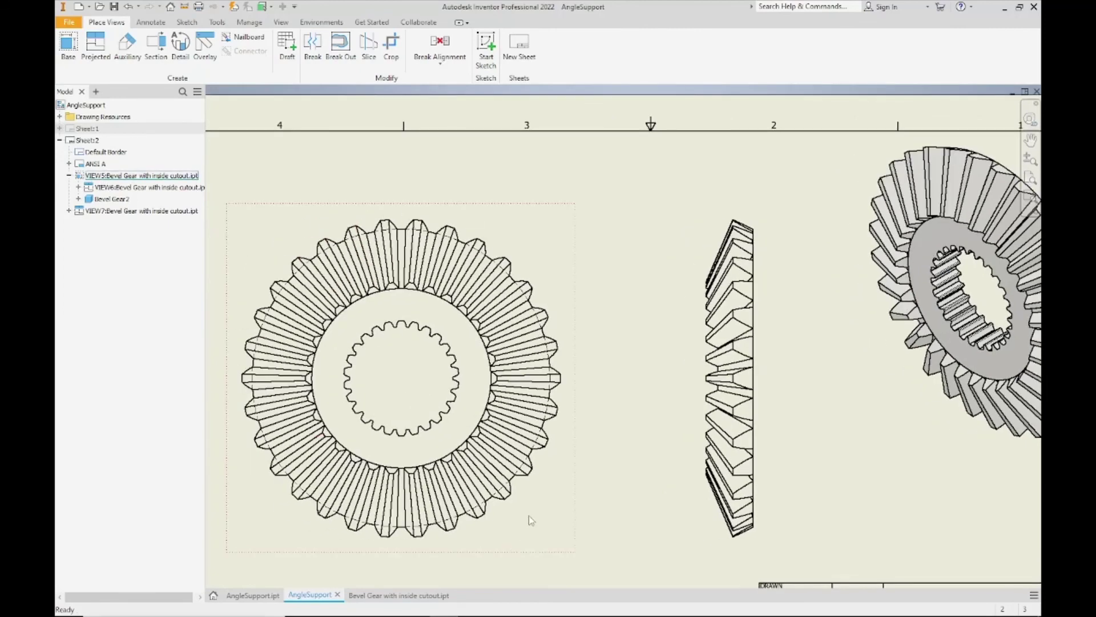
middle_click_drag(529, 515, 526, 502)
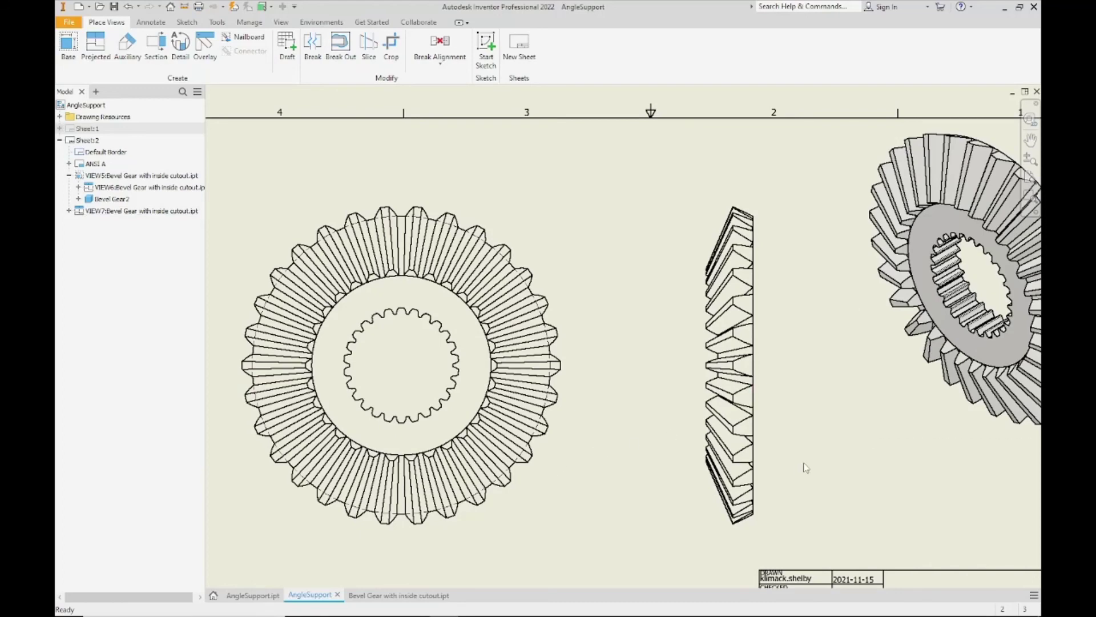
scroll(802, 466, "up", 3)
scroll(800, 465, "down", 4)
middle_click_drag(798, 465, 773, 439)
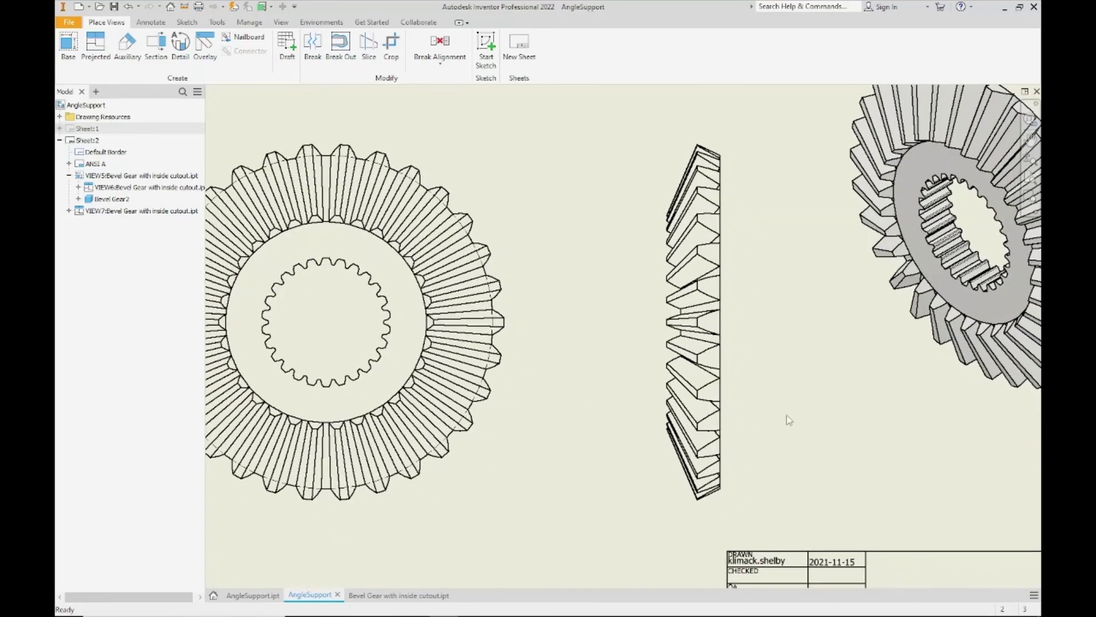